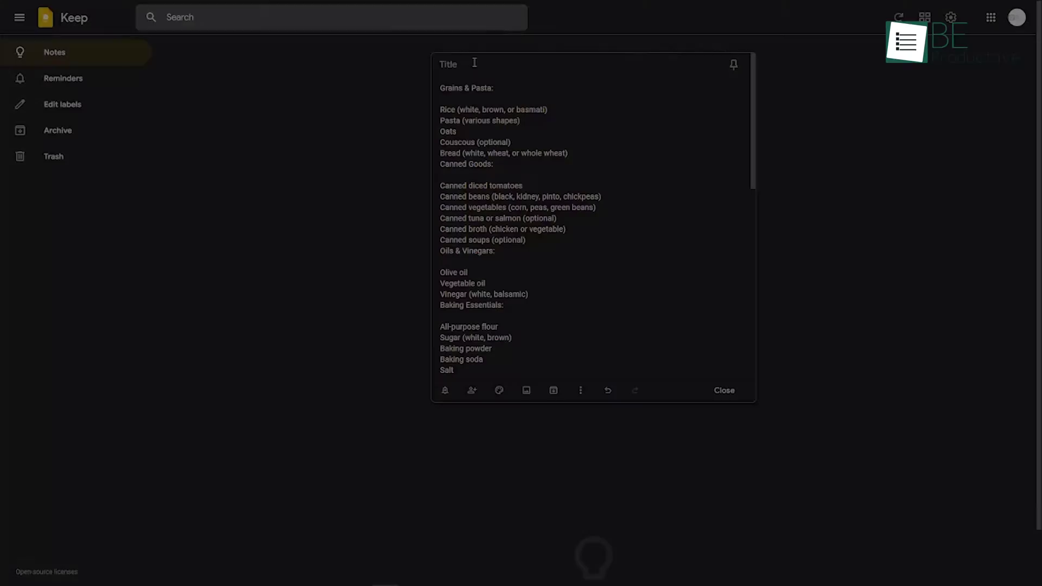
# Step: Copy the Remind me checklist to a new Google Doc, open it, and show Keep notes beside it
pyautogui.write('s')
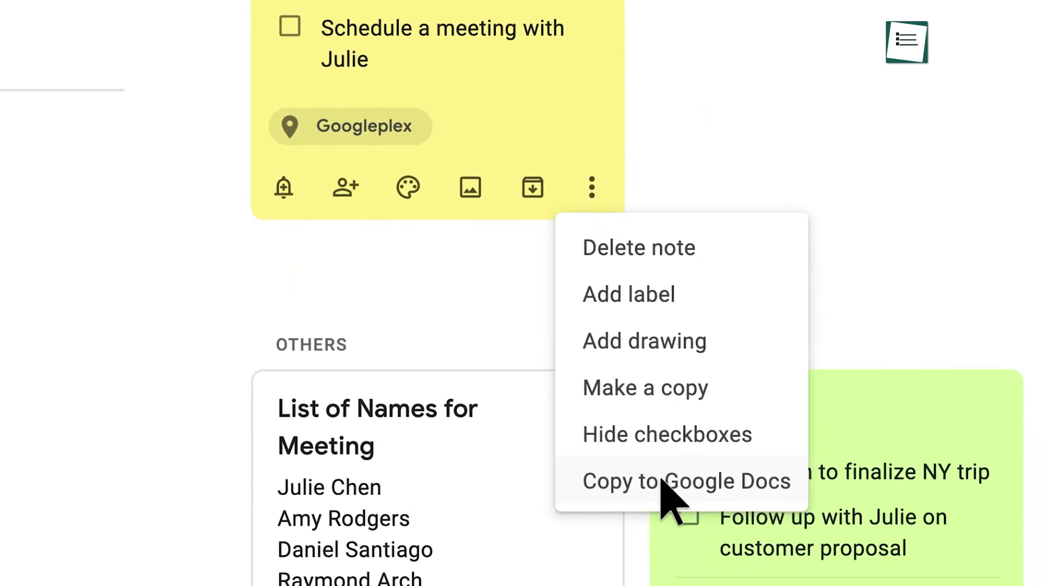
pyautogui.click(663, 482)
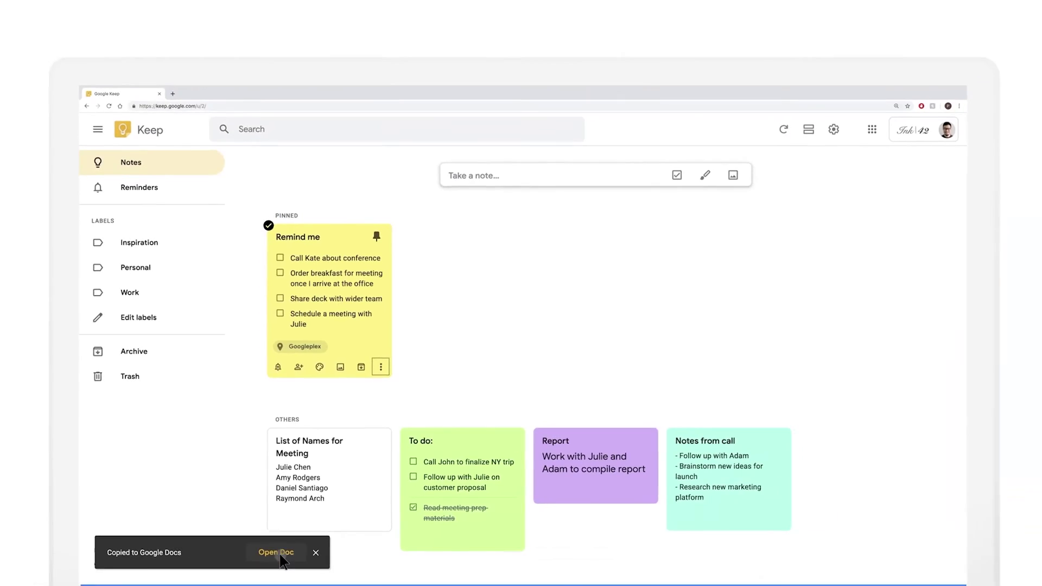
pyautogui.click(592, 553)
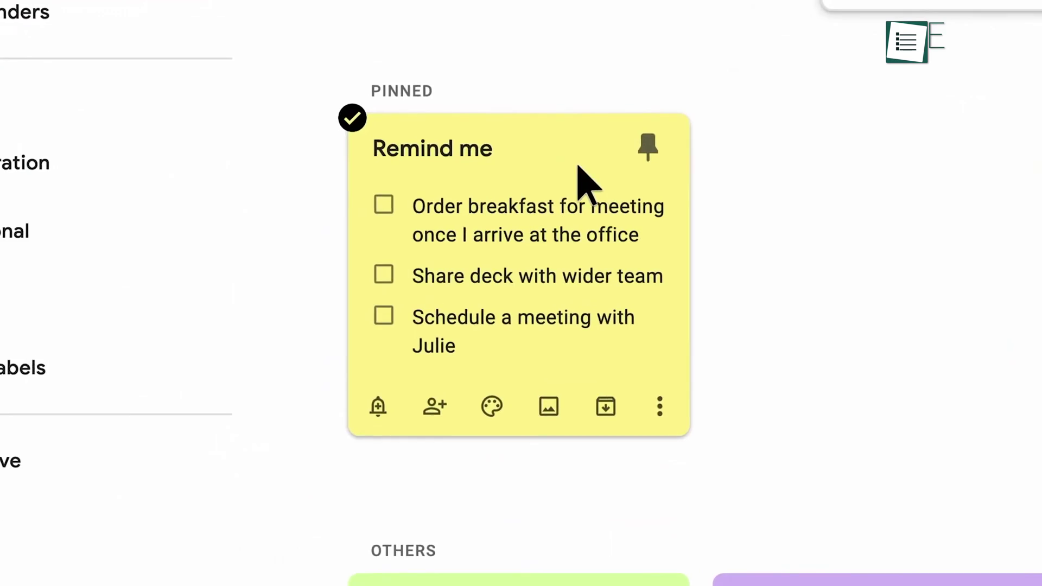
pyautogui.click(551, 173)
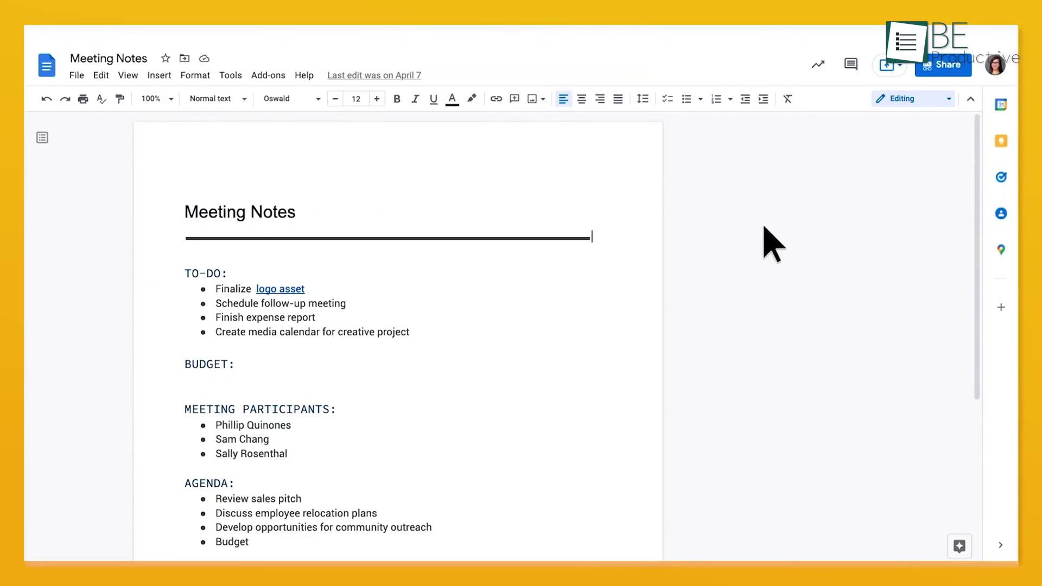
pyautogui.click(1001, 140)
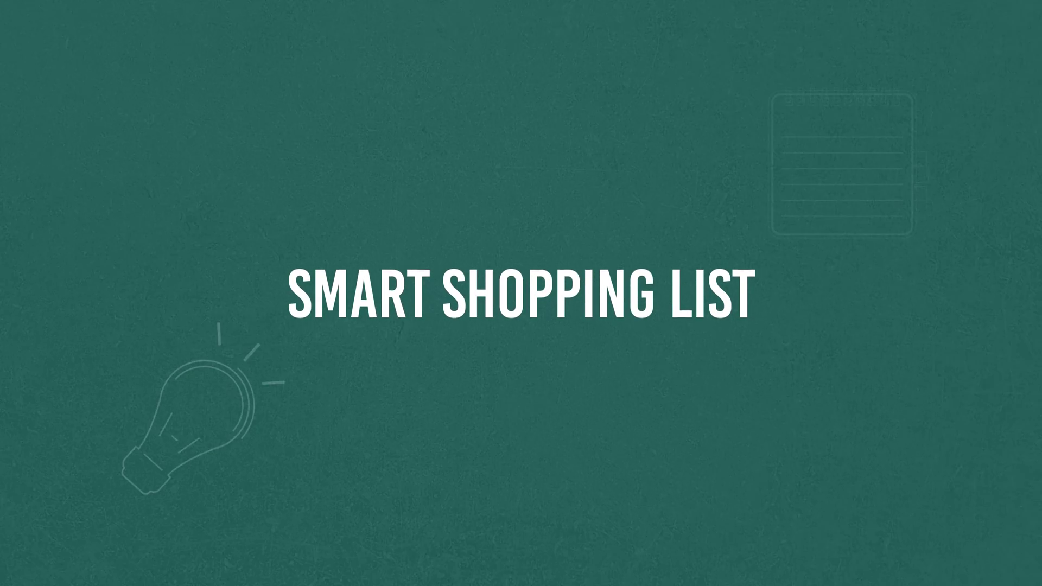
# Step: Title the grocery list note 'Shopping List' and scroll through its items
pyautogui.write('Shopping List')
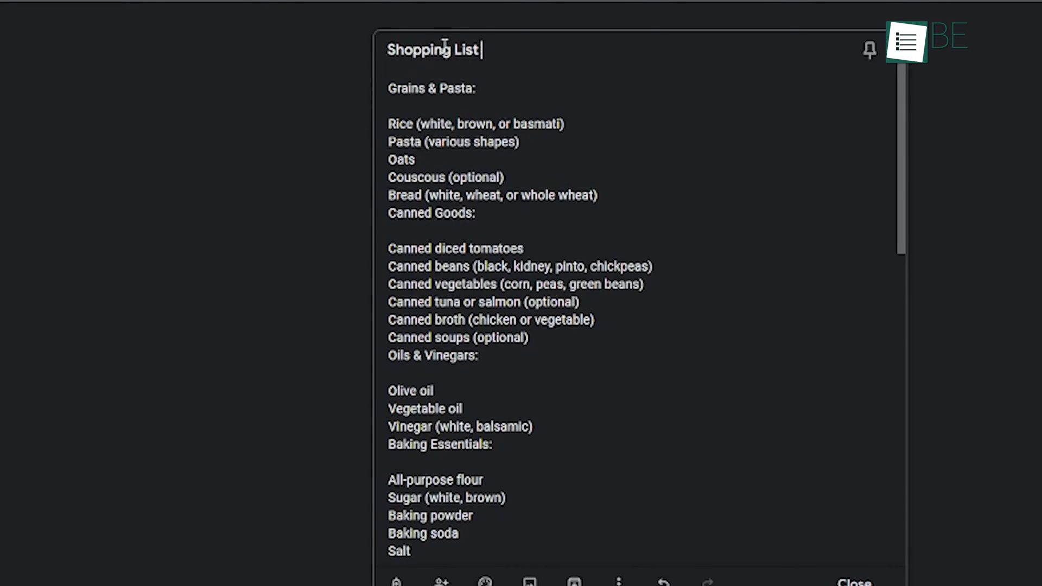
pyautogui.moveTo(903, 91); pyautogui.dragTo(890, 309)
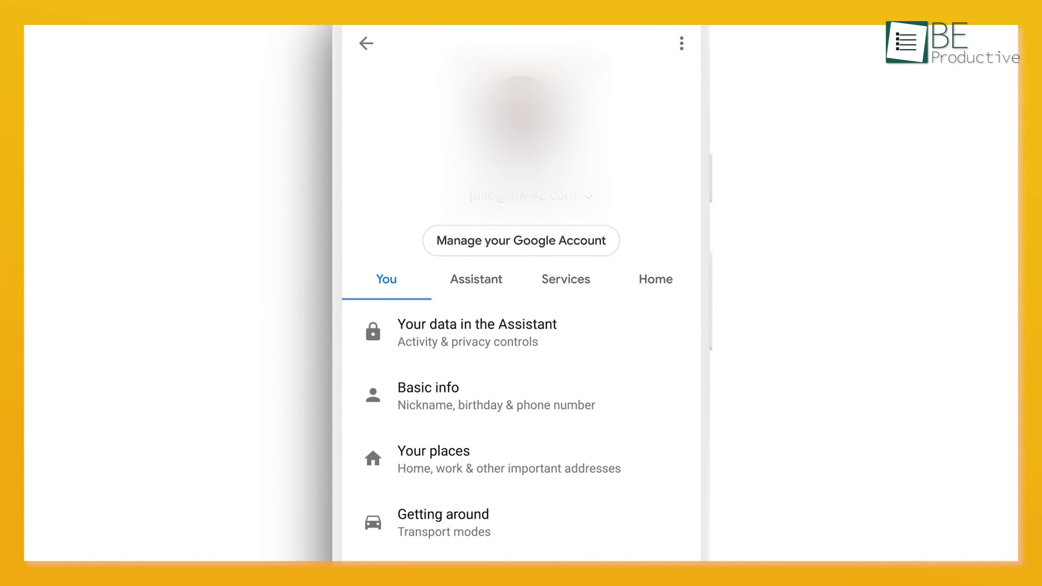
# Step: Choose Google Keep under Services > Notes & Lists, confirm, and return to the Assistant overview
pyautogui.click(566, 278)
pyautogui.click(442, 324)
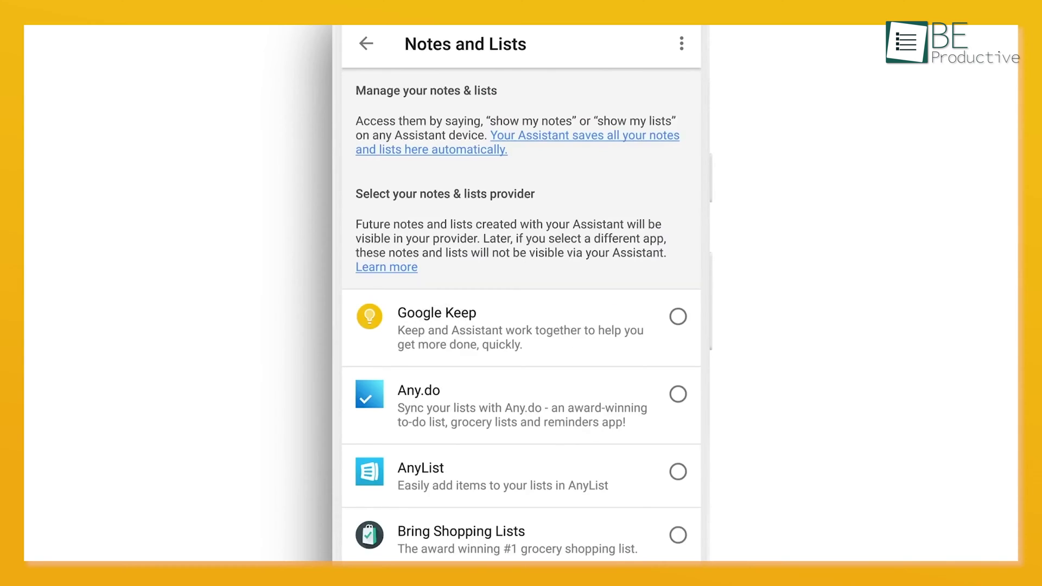
pyautogui.click(677, 317)
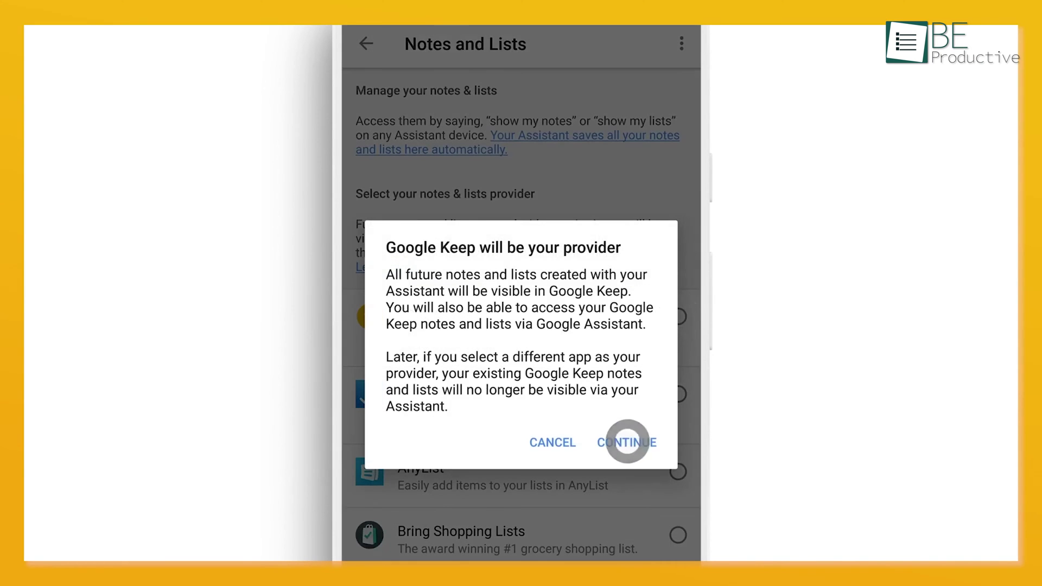
pyautogui.click(627, 441)
pyautogui.click(367, 44)
pyautogui.scroll(-3, 521, 293)
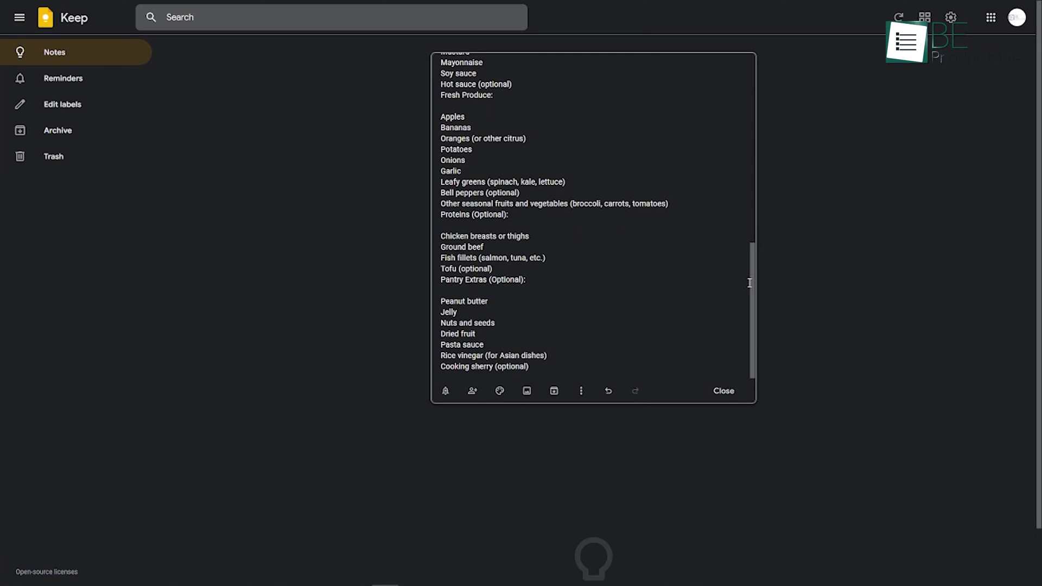
# Step: Close the open Shopping List note, then reopen and close it again
pyautogui.click(841, 233)
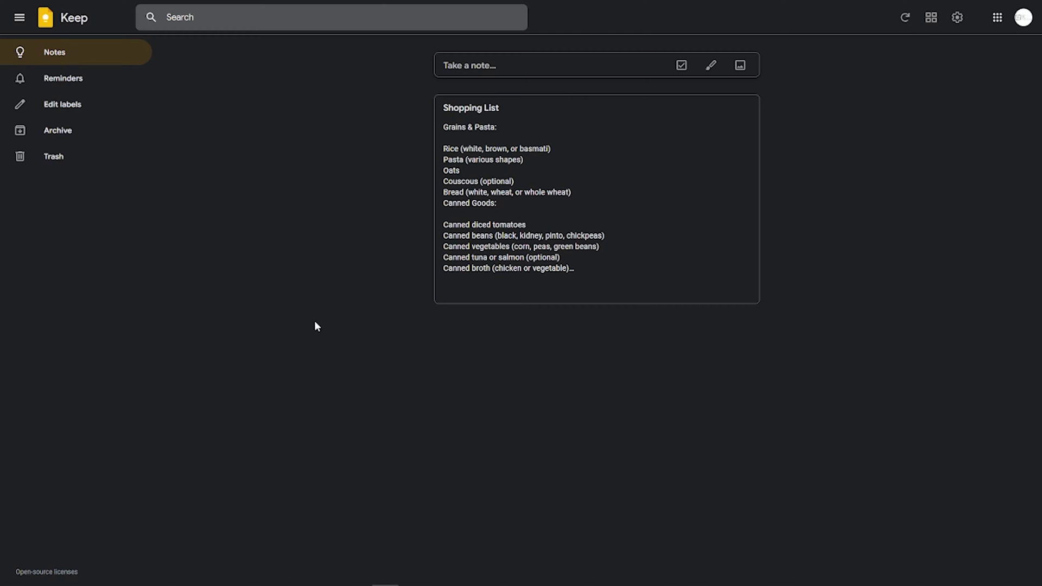
pyautogui.click(480, 118)
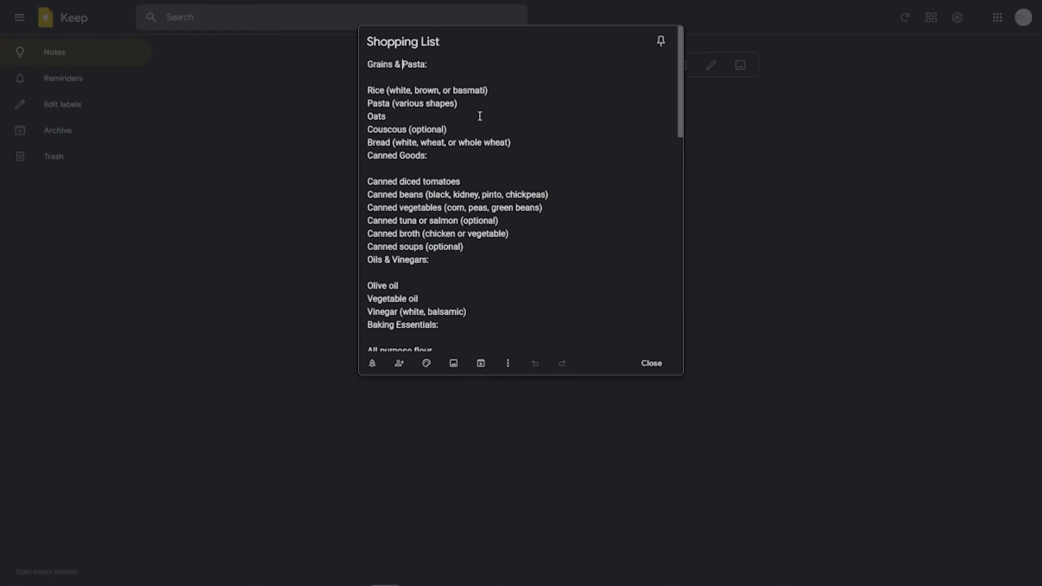
pyautogui.click(340, 21)
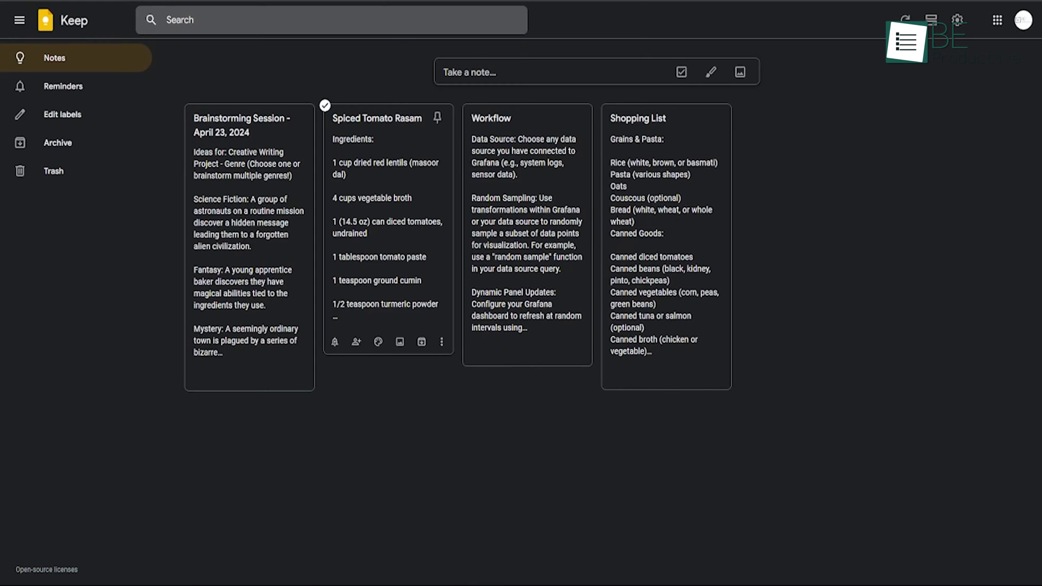
# Step: Open and close the Brainstorming Session and Workflow notes, dismissing the pinning tip
pyautogui.click(256, 232)
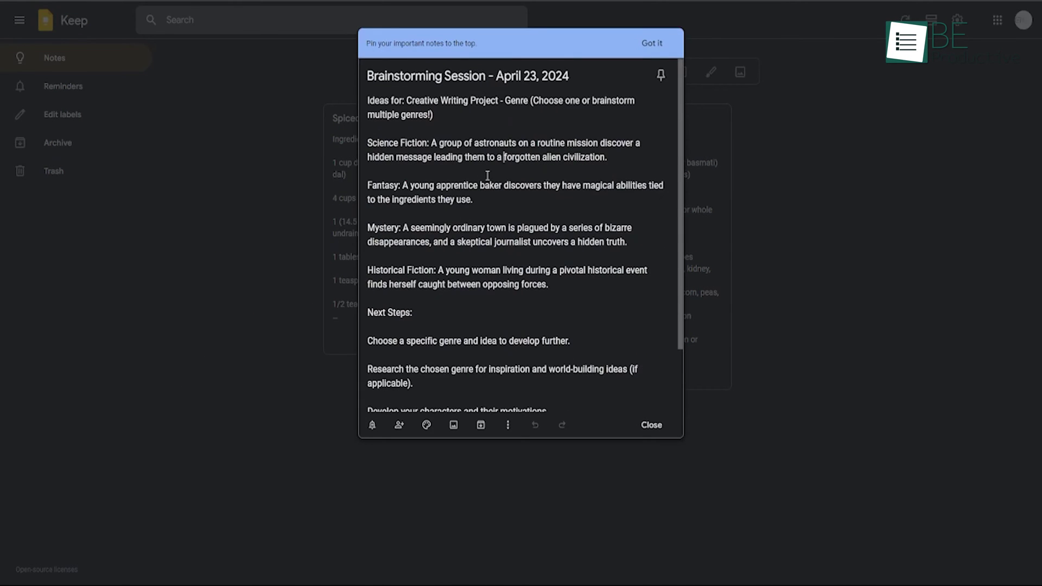
pyautogui.scroll(-3, 487, 175)
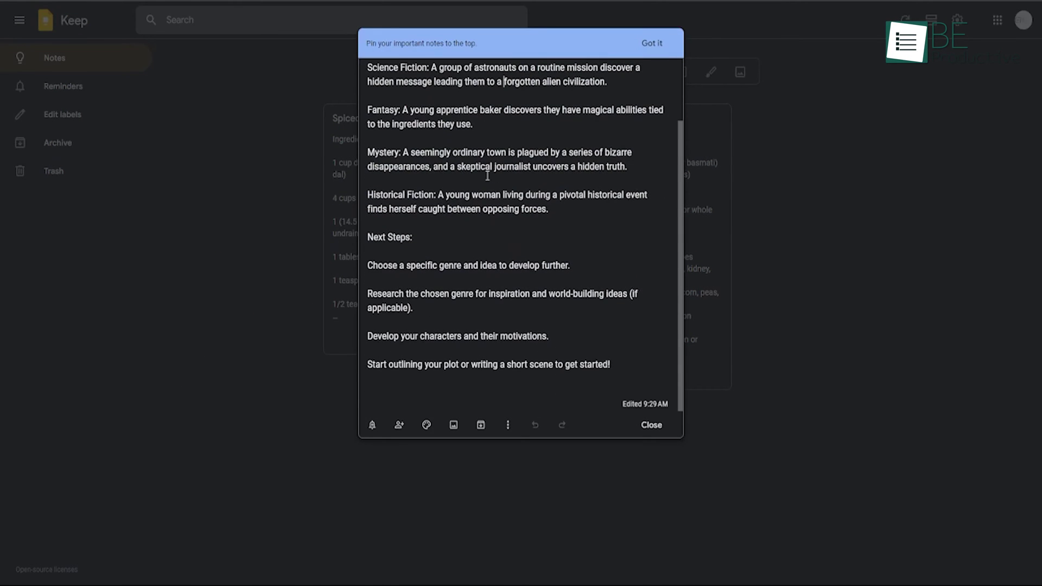
pyautogui.click(654, 44)
pyautogui.scroll(-3, 557, 96)
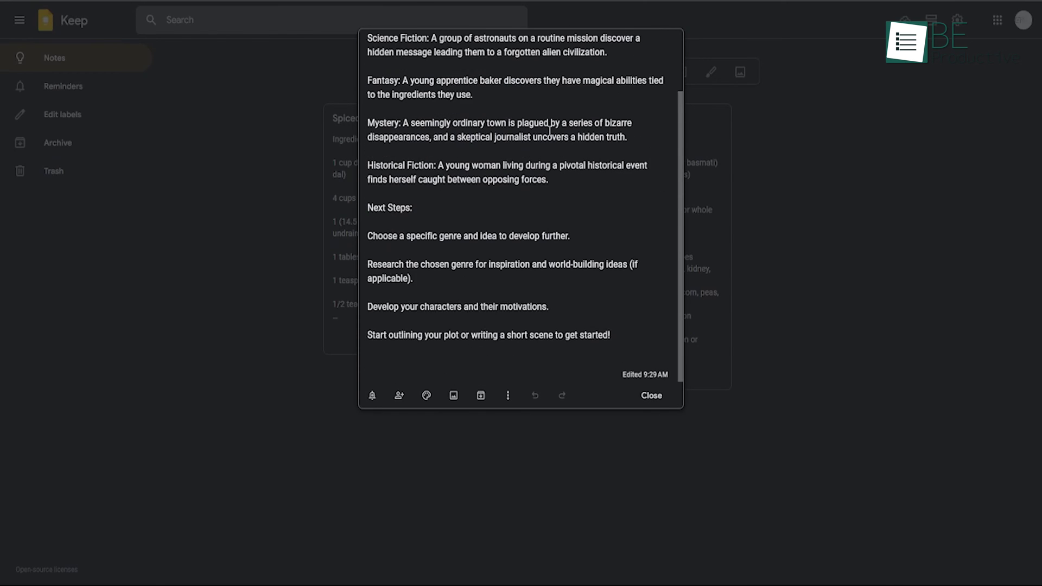
pyautogui.click(781, 183)
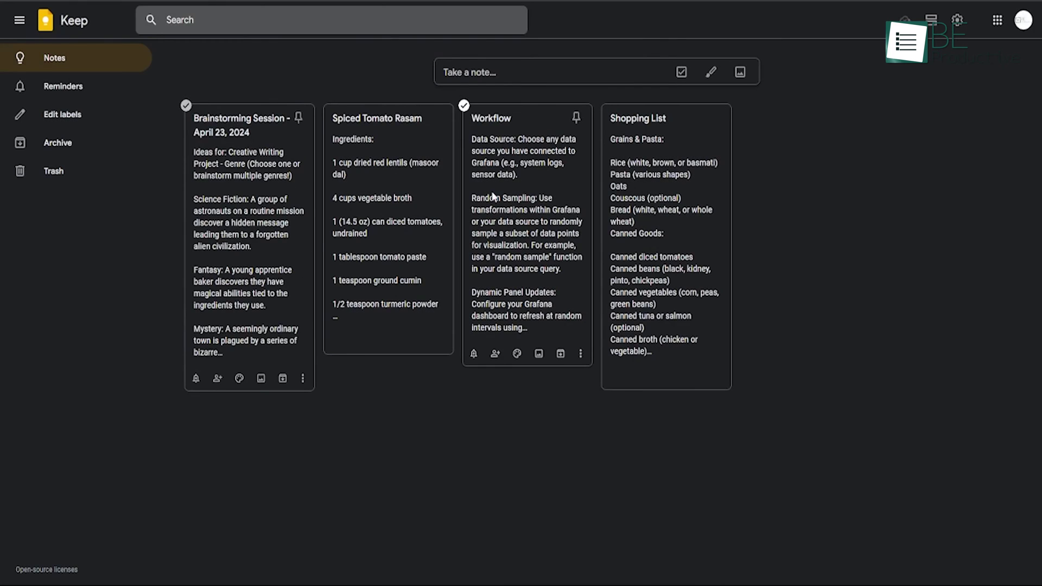
pyautogui.click(493, 196)
pyautogui.scroll(-3, 491, 185)
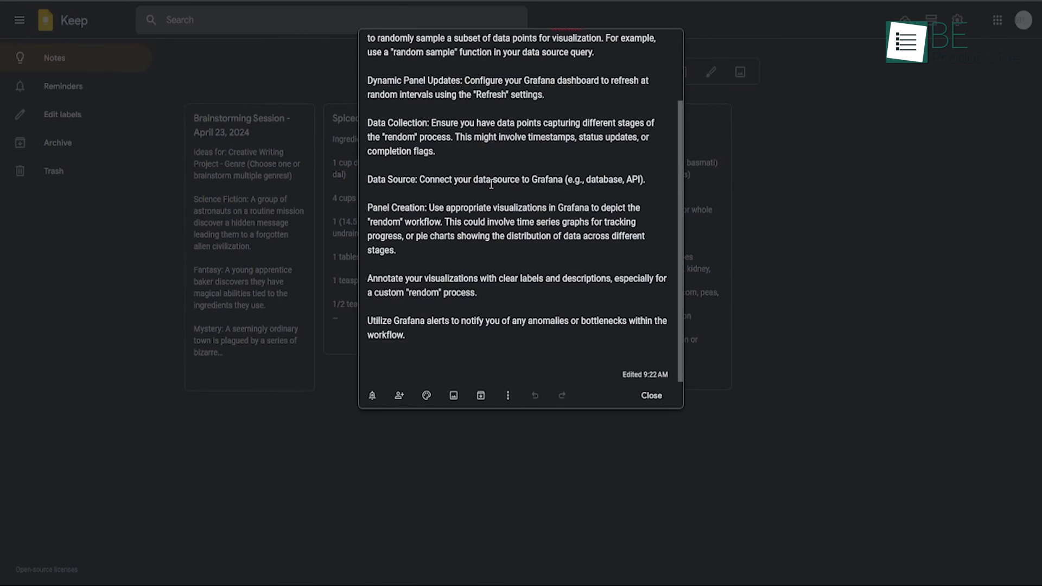
pyautogui.click(330, 186)
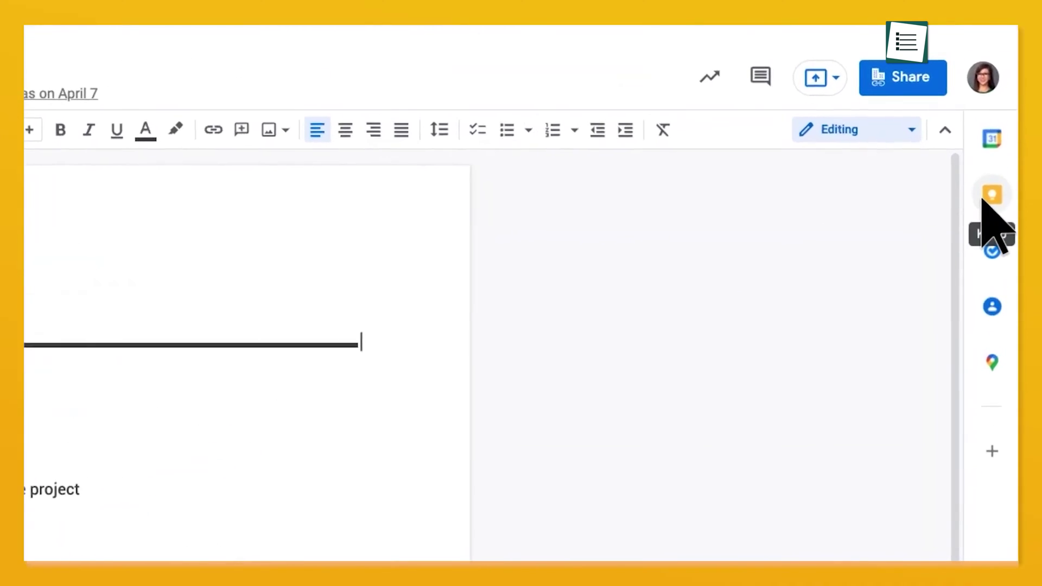
# Step: Drag the Keep note 'Discuss Q1 revenue and sales' into Meeting Notes under BUDGET
pyautogui.click(983, 200)
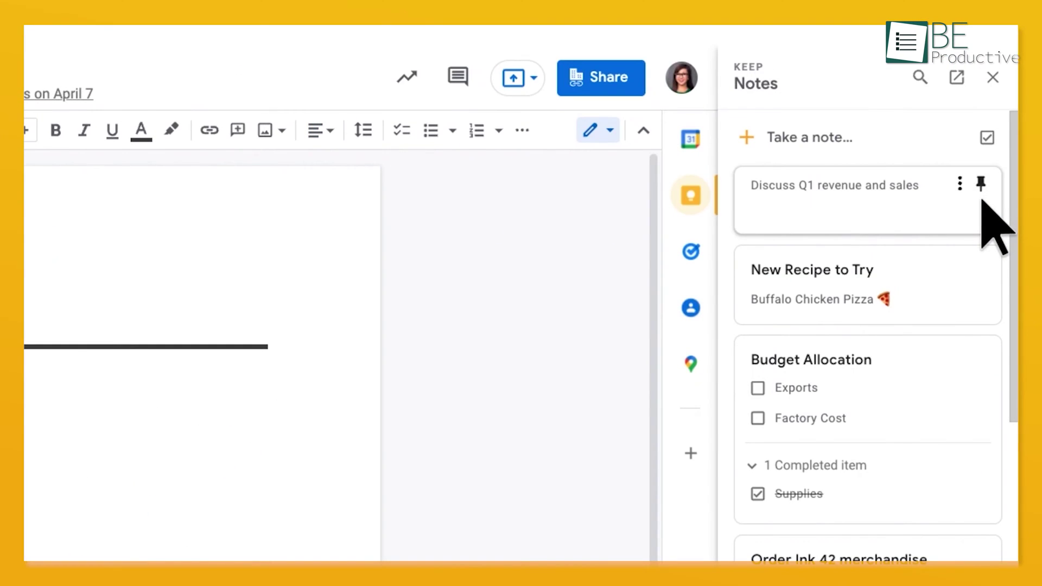
pyautogui.moveTo(982, 202); pyautogui.dragTo(29, 498)
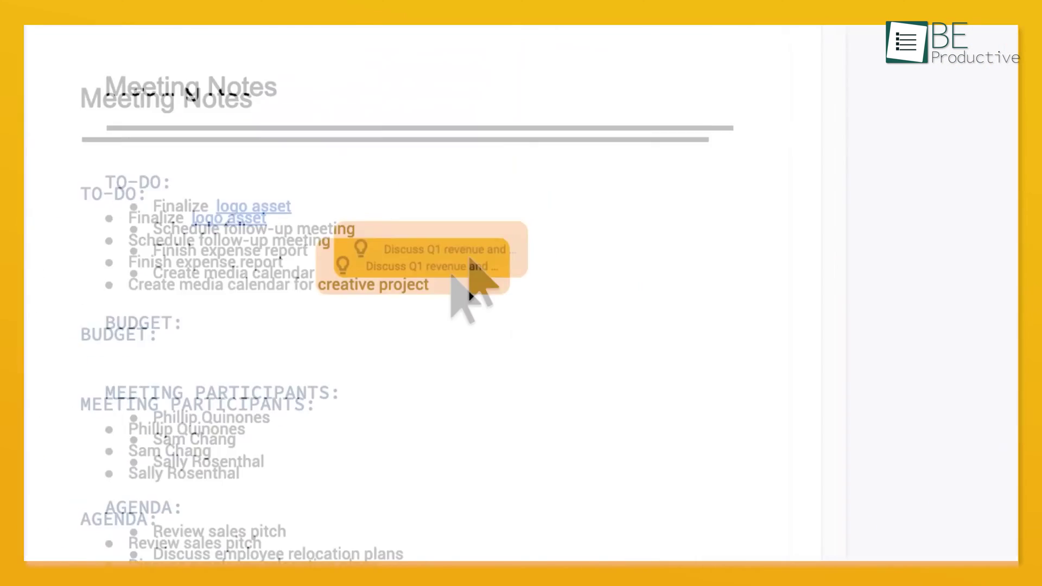
pyautogui.moveTo(469, 265); pyautogui.dragTo(435, 310)
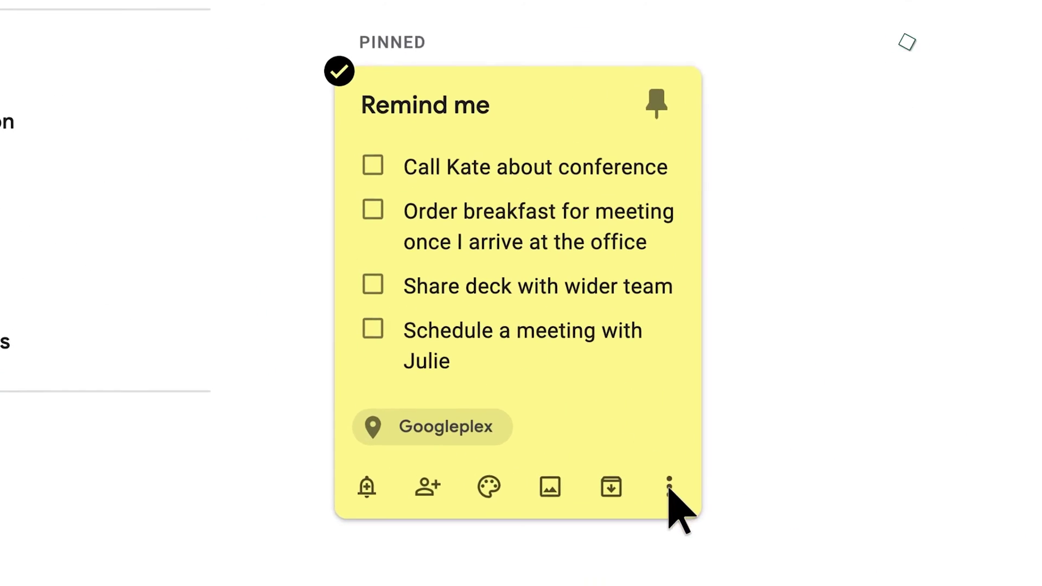
# Step: Copy the pinned Remind me note to Google Docs from its menu and open the new document
pyautogui.click(677, 489)
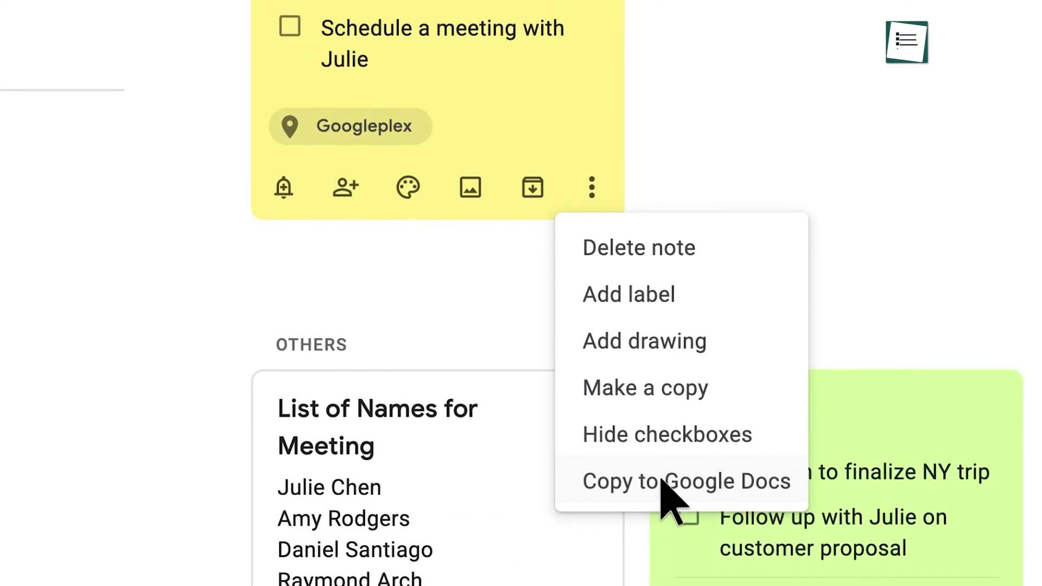
pyautogui.click(663, 482)
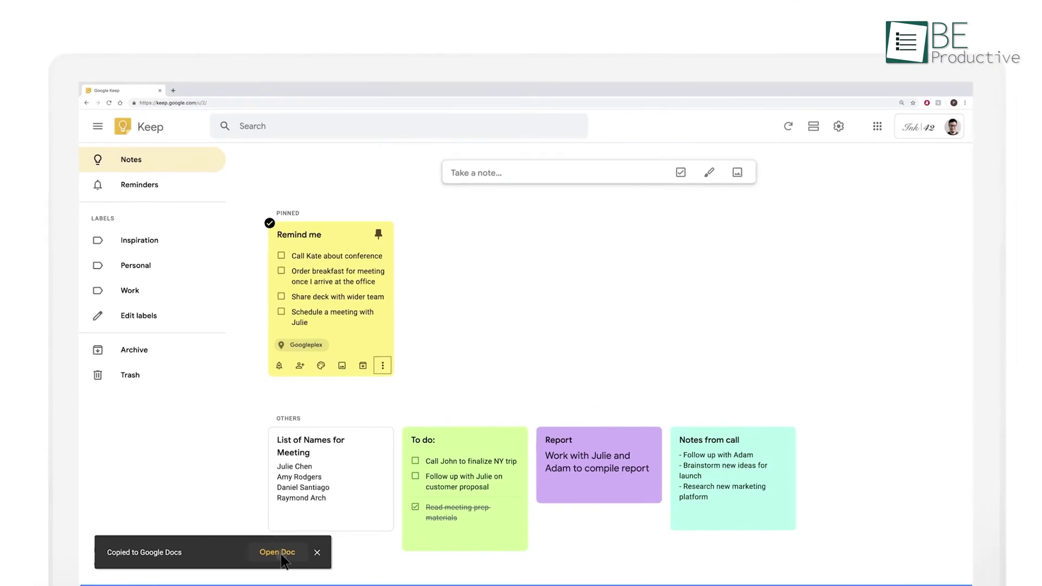
pyautogui.click(615, 518)
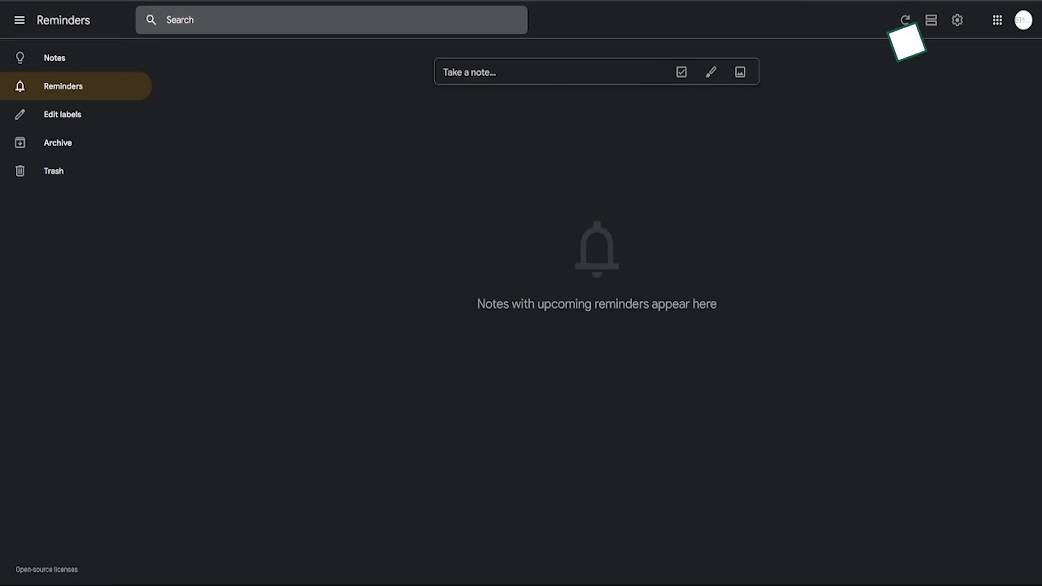
# Step: Create the note 'Have to go to supermarket' with a custom reminder today at 3:30 PM
pyautogui.click(464, 74)
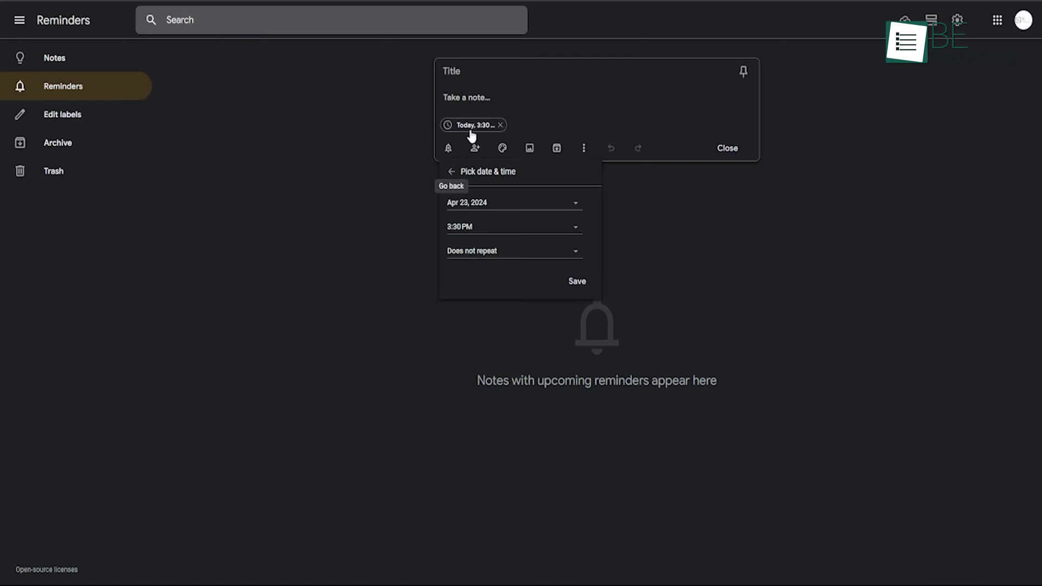
pyautogui.click(488, 228)
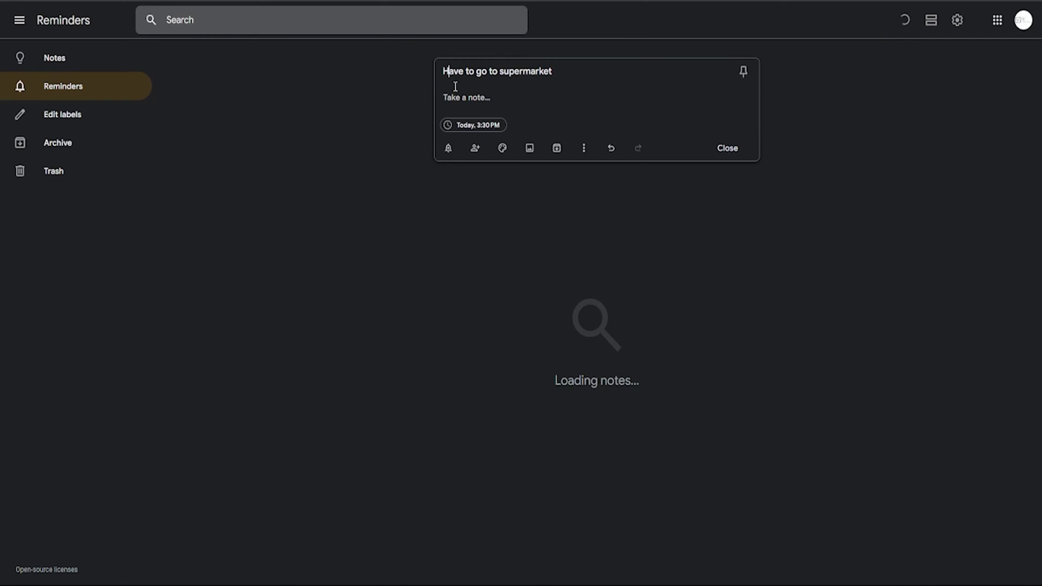
pyautogui.click(461, 131)
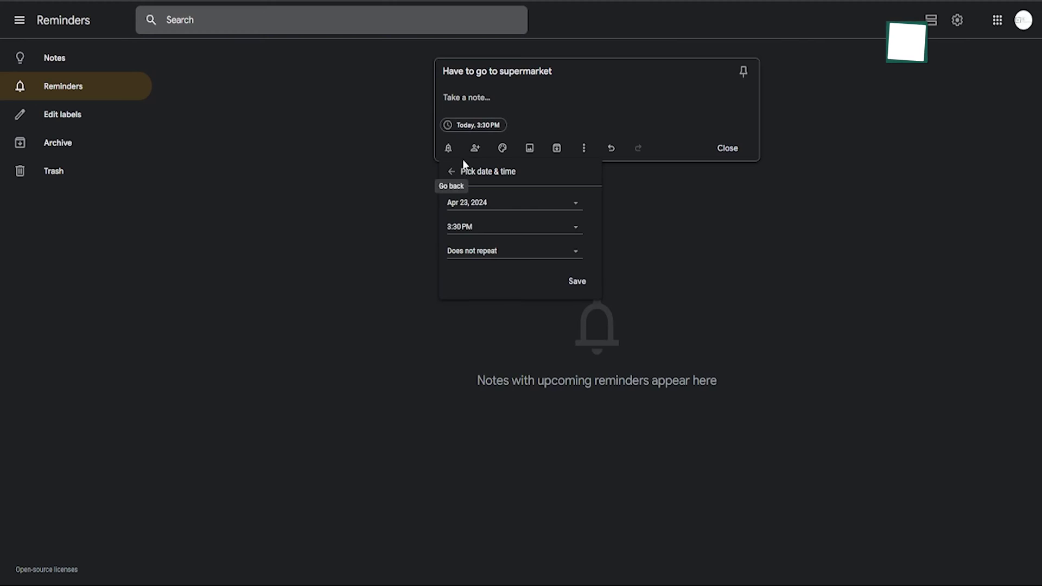
pyautogui.click(502, 229)
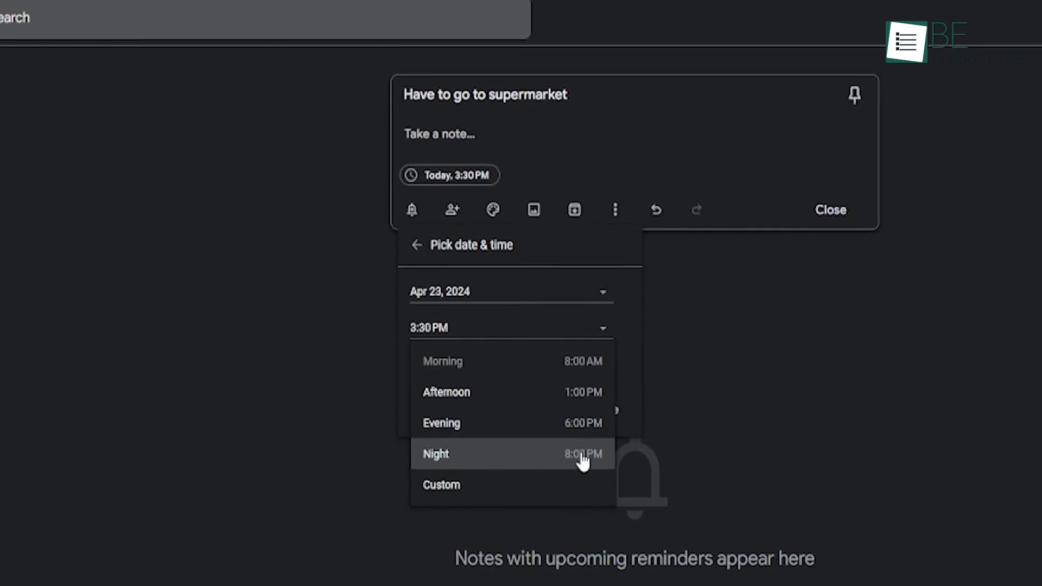
pyautogui.click(441, 475)
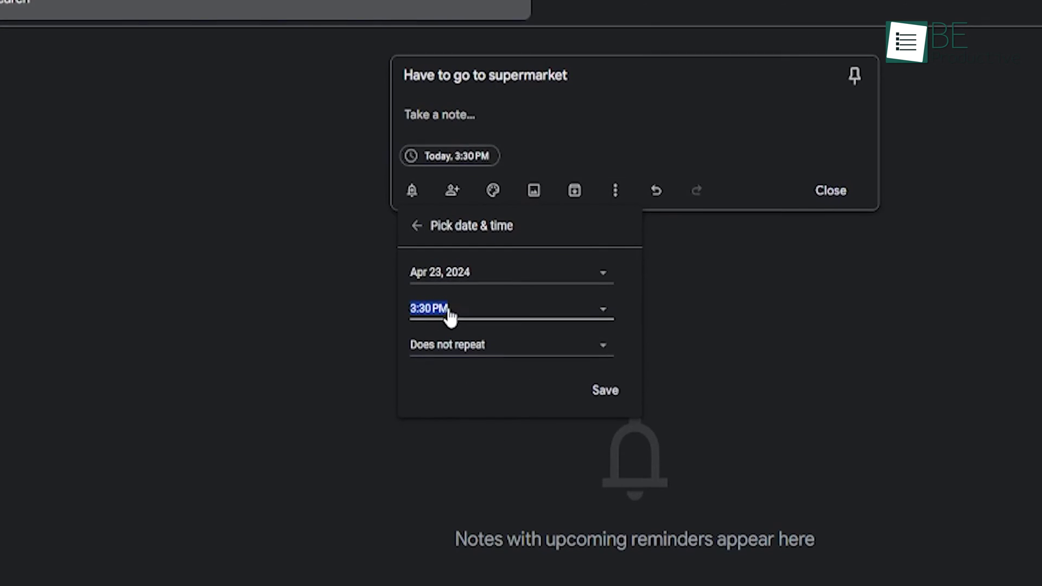
pyautogui.click(430, 319)
pyautogui.moveTo(431, 300); pyautogui.dragTo(410, 300)
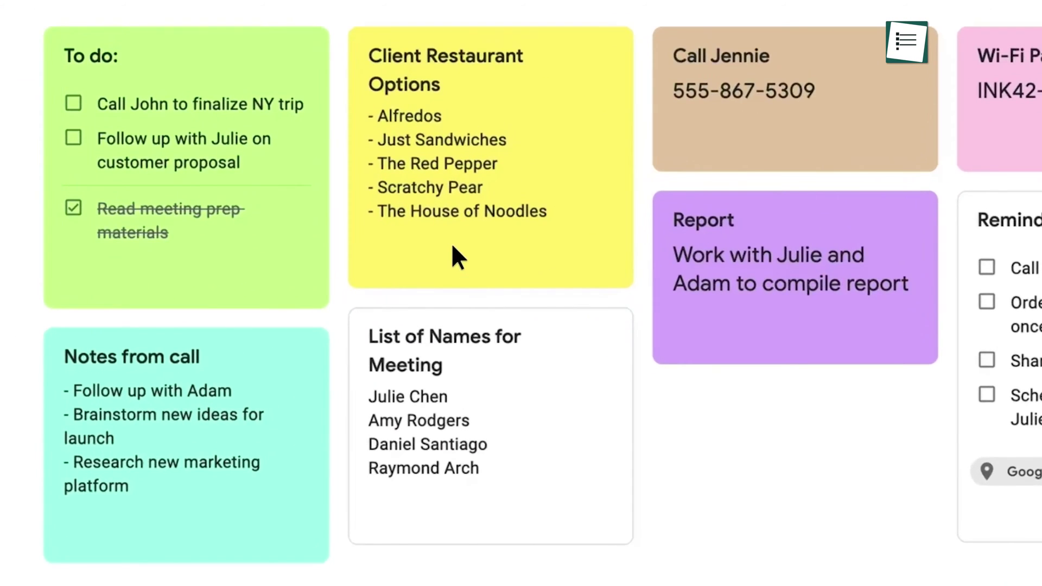
# Step: Add a '- #work' line to Client Restaurant Options to apply the Work label, then filter by Work
pyautogui.click(450, 242)
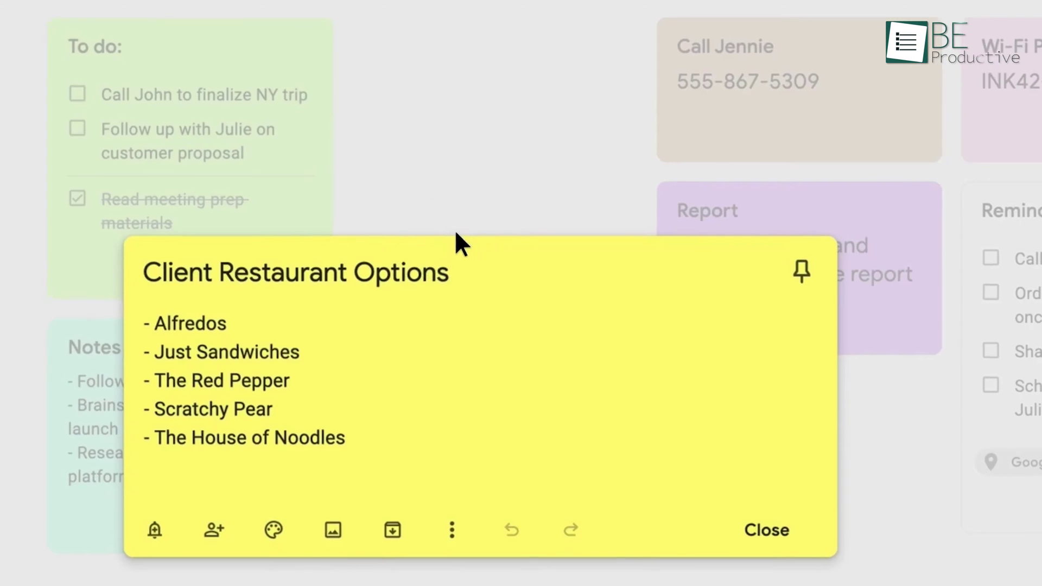
pyautogui.click(158, 461)
pyautogui.press('Return')
pyautogui.write('- ')
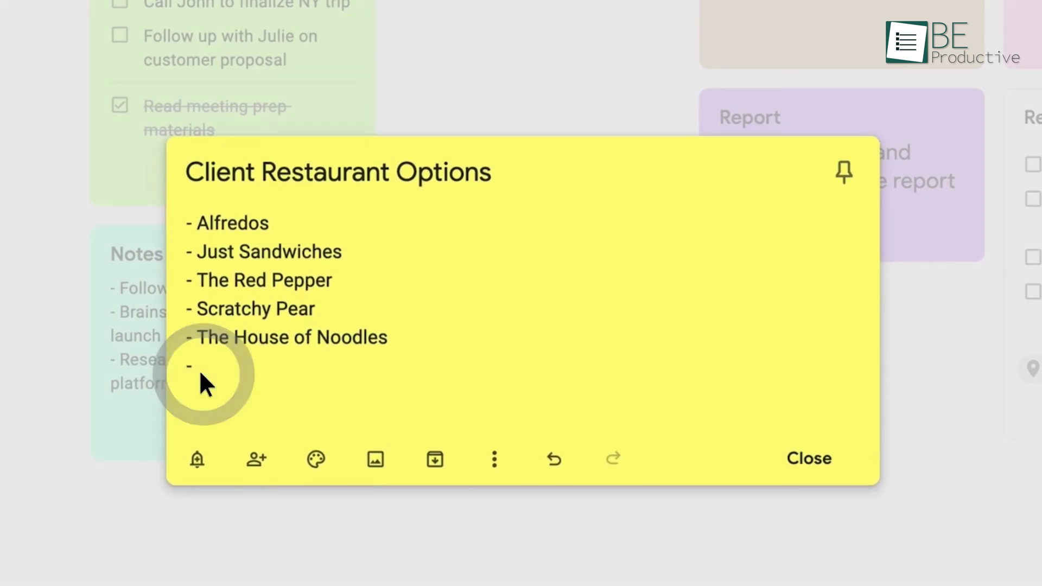
pyautogui.write('#')
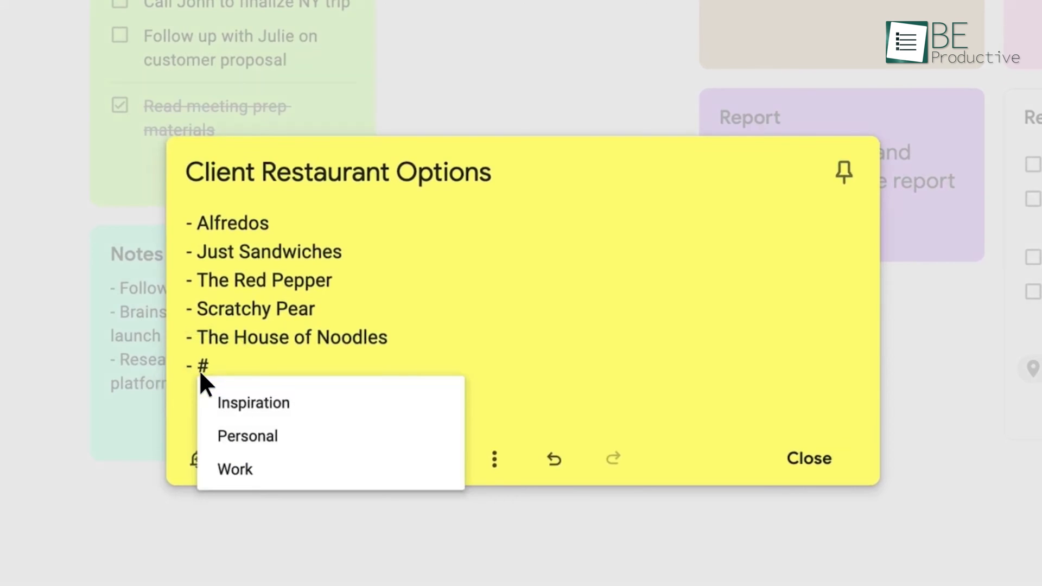
pyautogui.write('work')
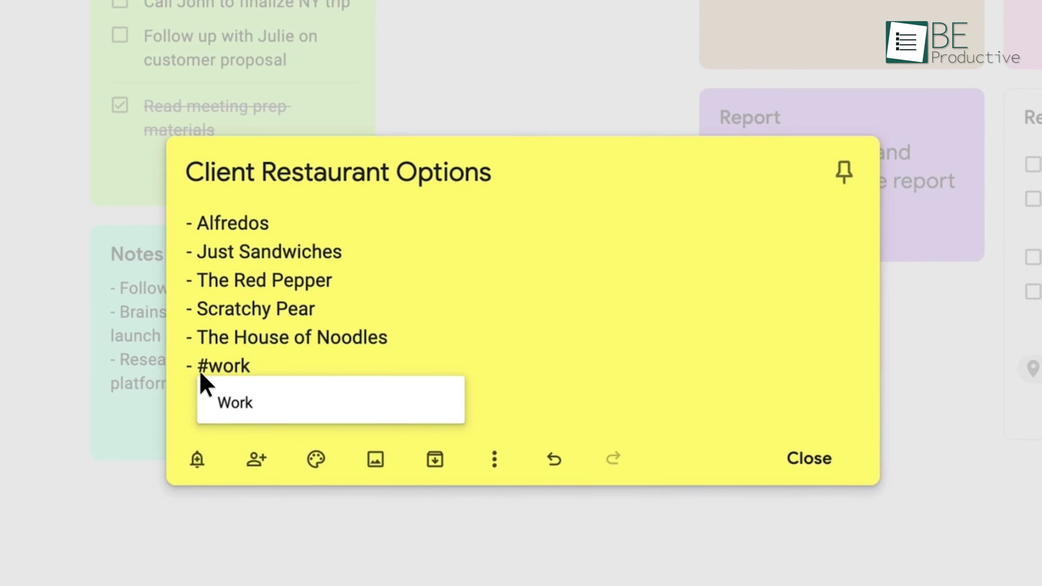
pyautogui.click(261, 402)
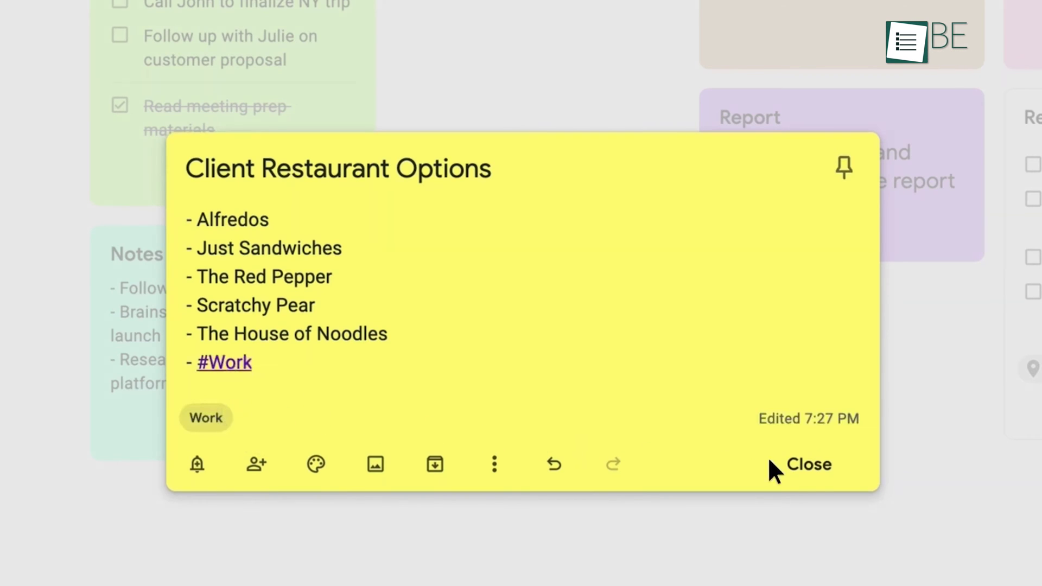
pyautogui.click(811, 464)
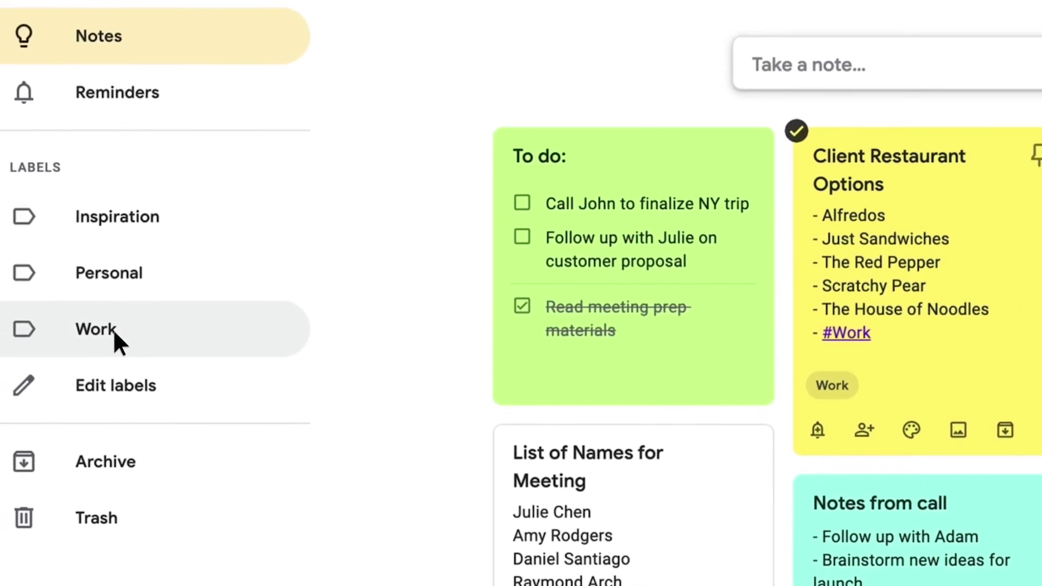
pyautogui.click(108, 327)
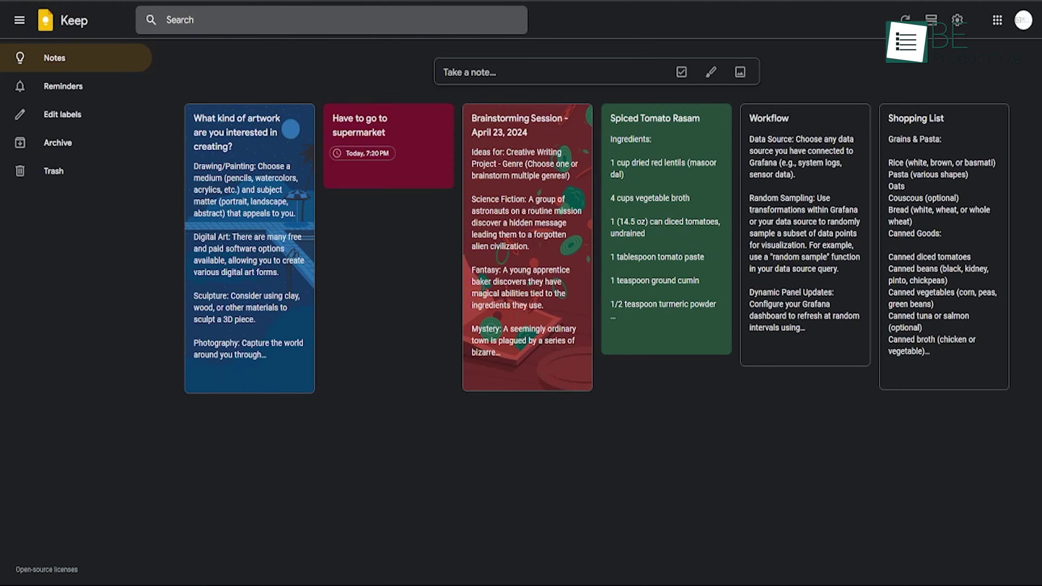
# Step: Type #market in the supermarket note to create and apply a new 'market' label
pyautogui.click(388, 135)
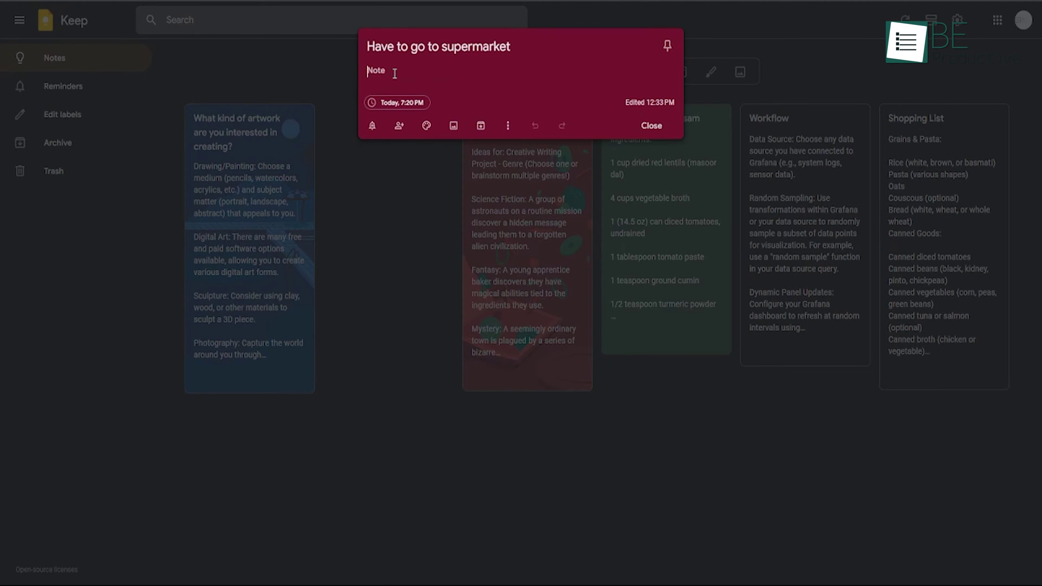
pyautogui.write('#market')
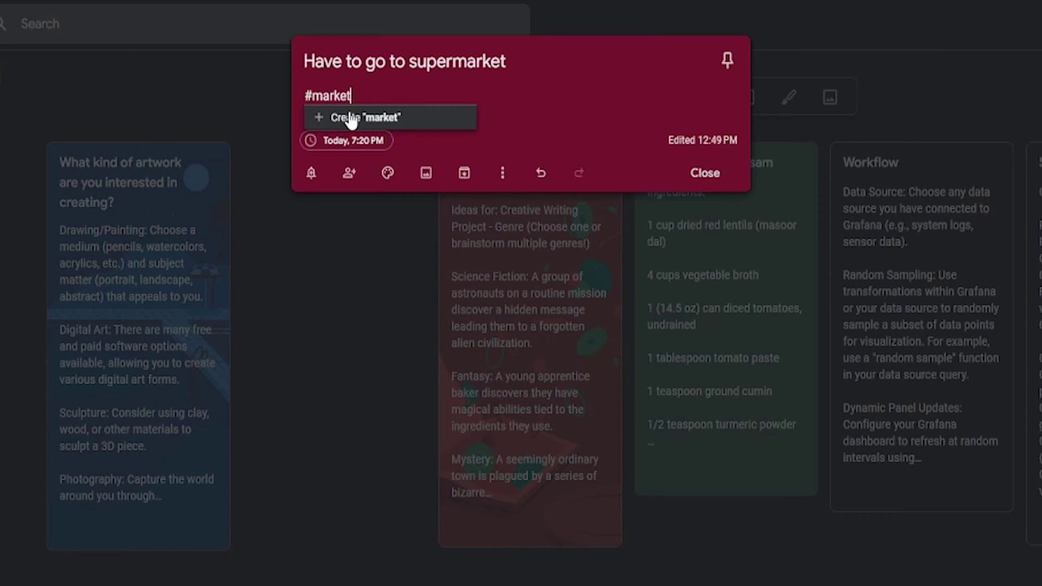
pyautogui.click(376, 116)
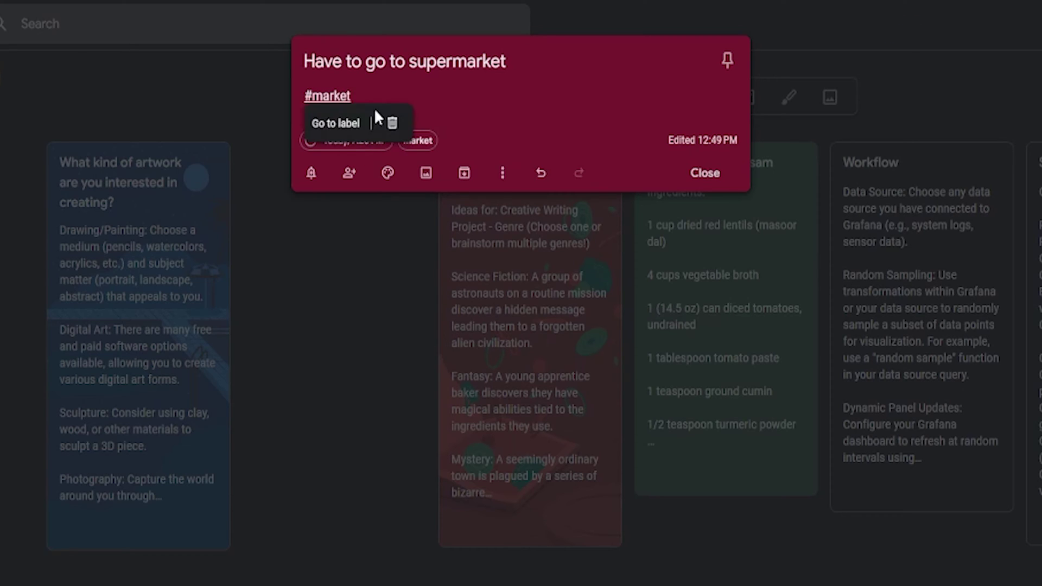
pyautogui.click(376, 276)
pyautogui.click(857, 355)
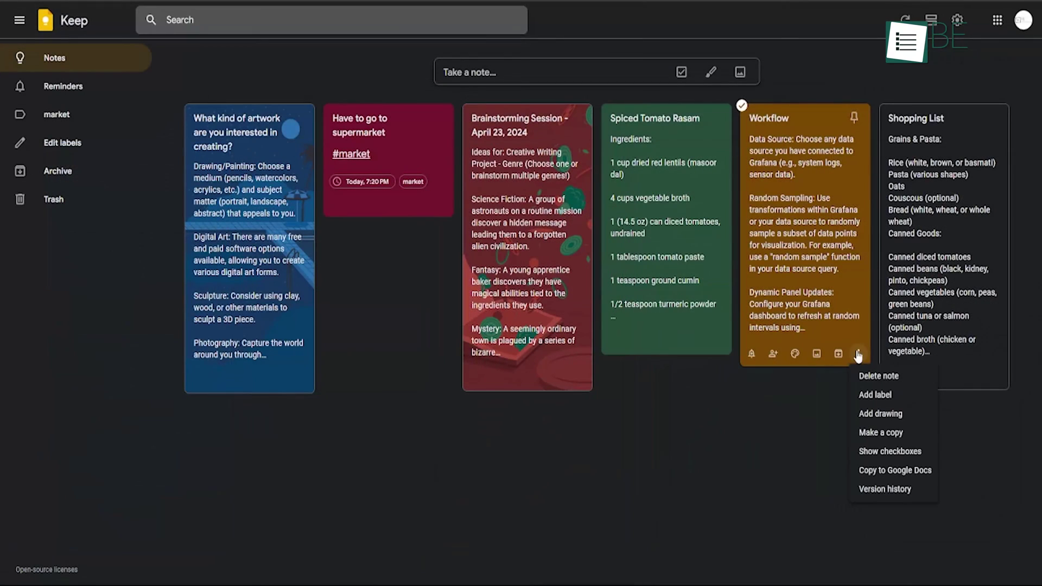
# Step: Create a new 'Work' label from the Workflow note's Add label menu and apply it
pyautogui.click(877, 394)
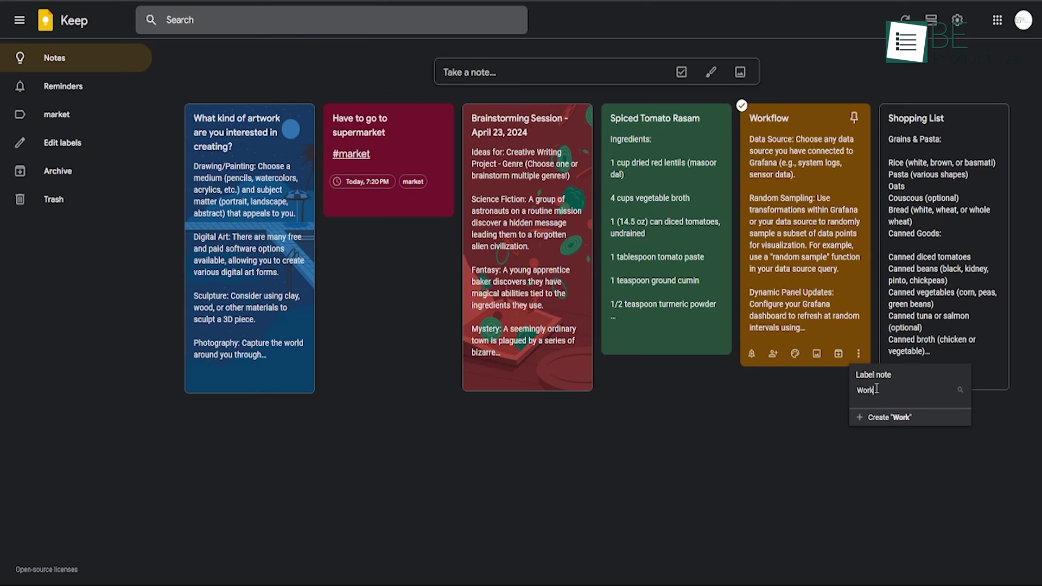
pyautogui.click(890, 417)
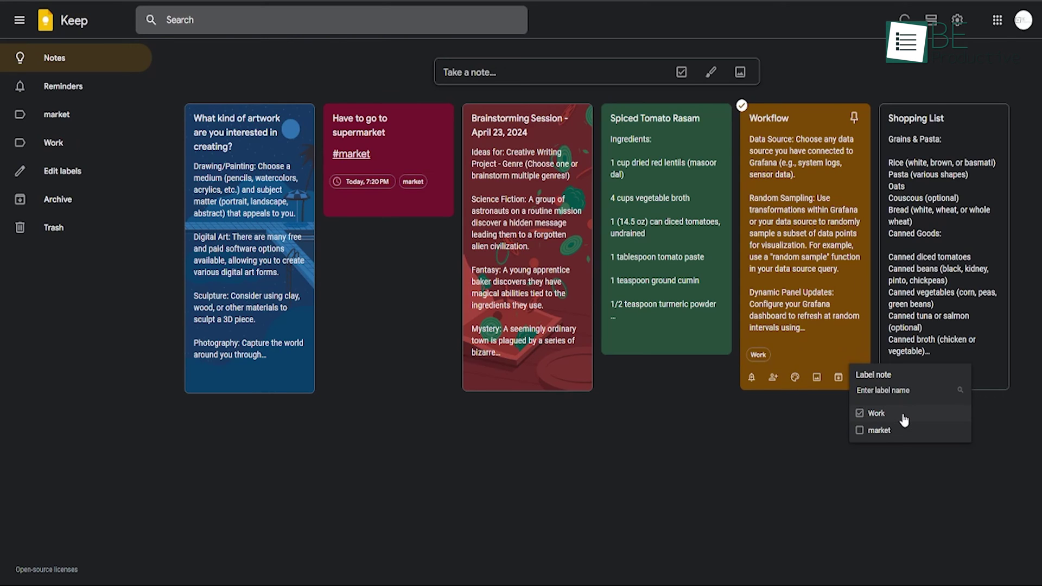
pyautogui.click(834, 442)
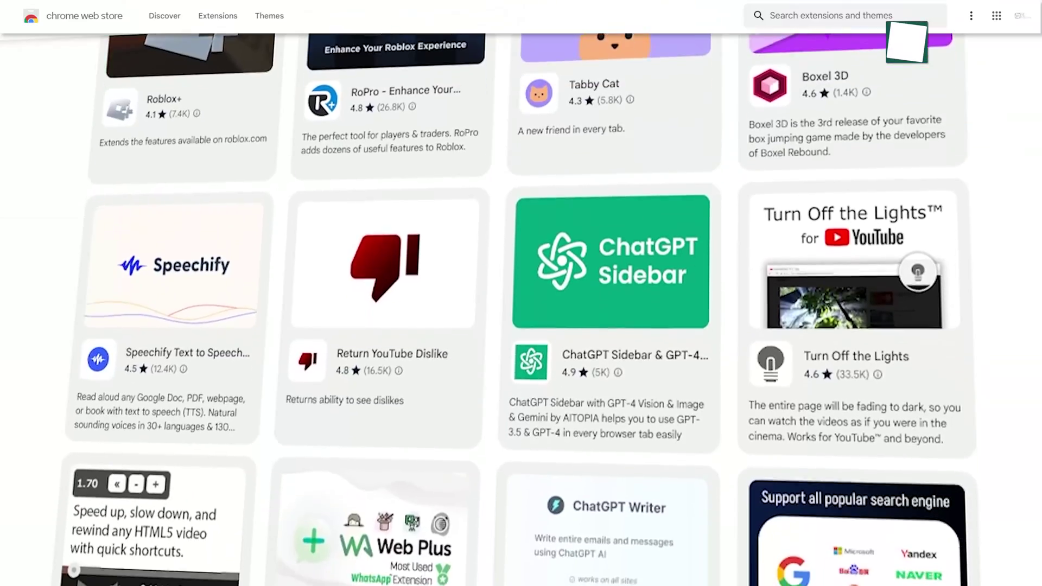
# Step: Open the Google Keep Chrome Extension's store listing, browse its screenshots, and launch the Keep clipper
pyautogui.scroll(-3, 521, 304)
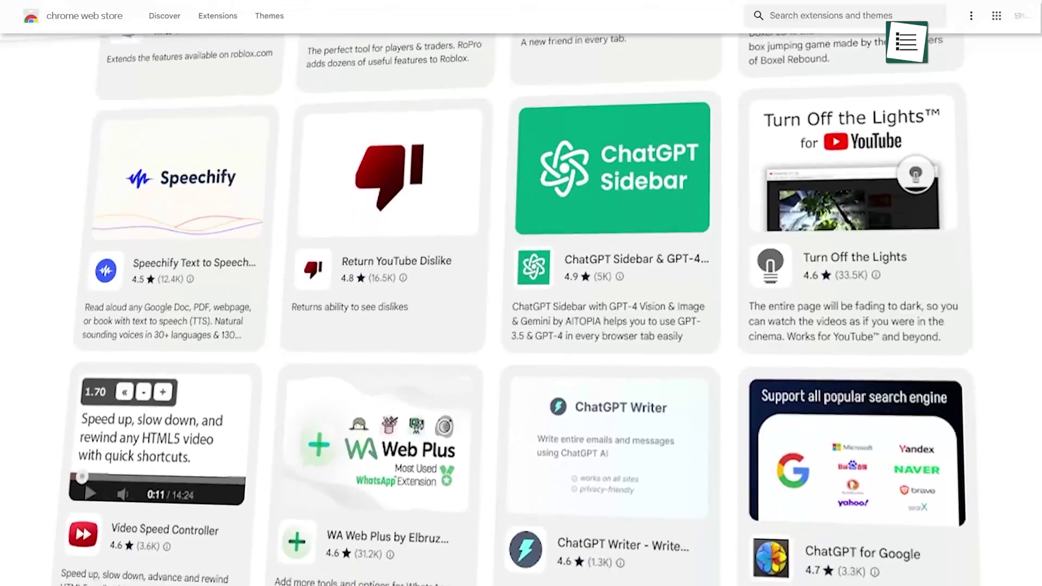
pyautogui.scroll(-3, 520, 304)
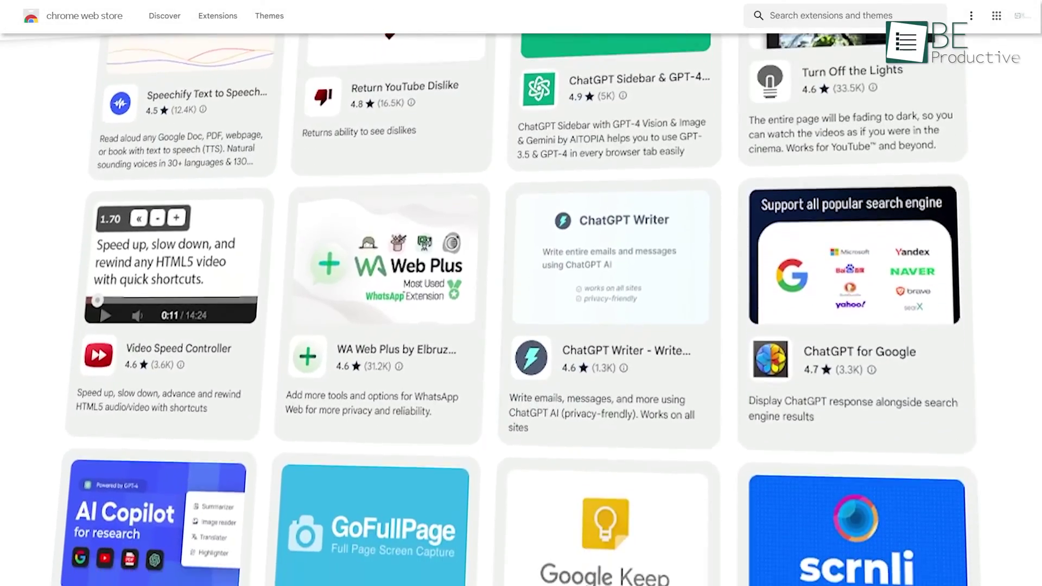
pyautogui.scroll(-4, 676, 261)
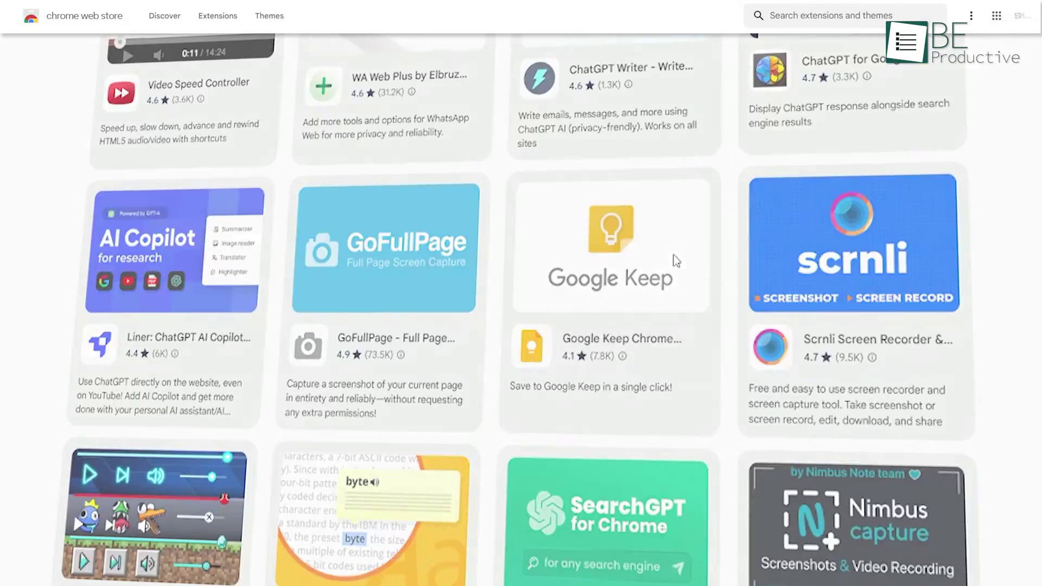
pyautogui.click(676, 260)
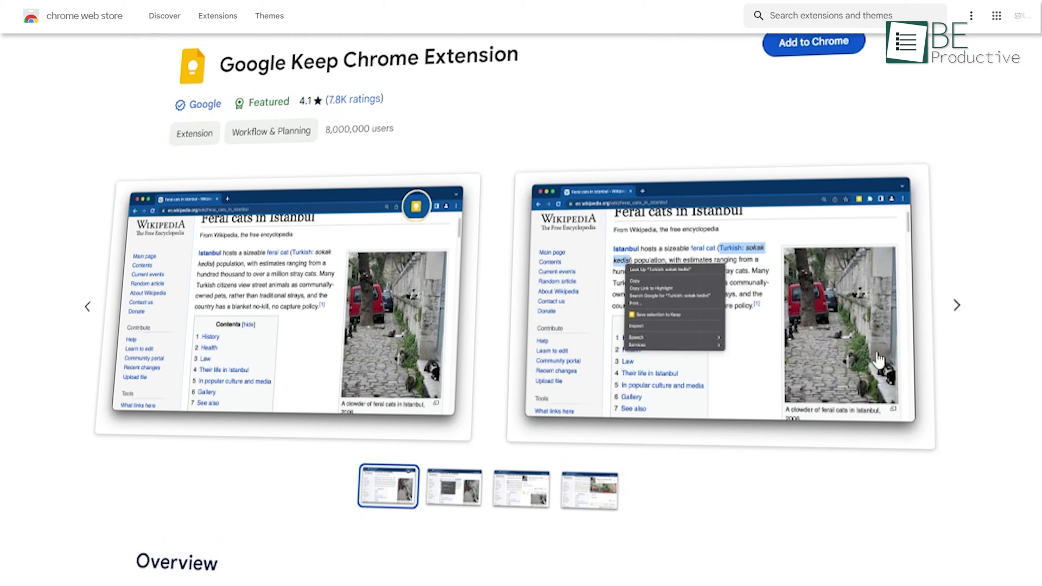
pyautogui.click(949, 314)
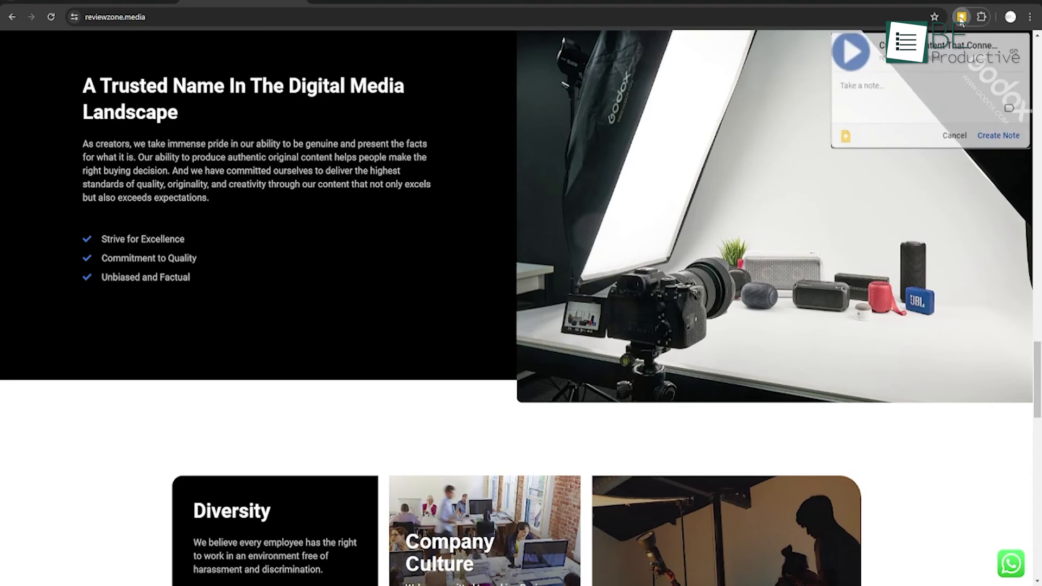
pyautogui.click(960, 16)
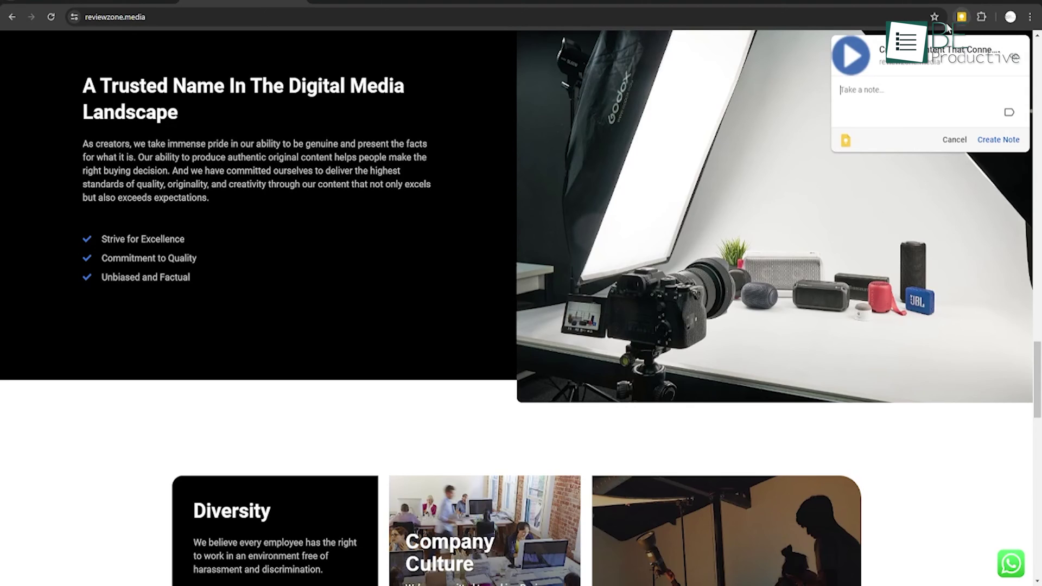
# Step: Save the reviewzone.media page as a new Keep note and view it in Keep
pyautogui.click(997, 157)
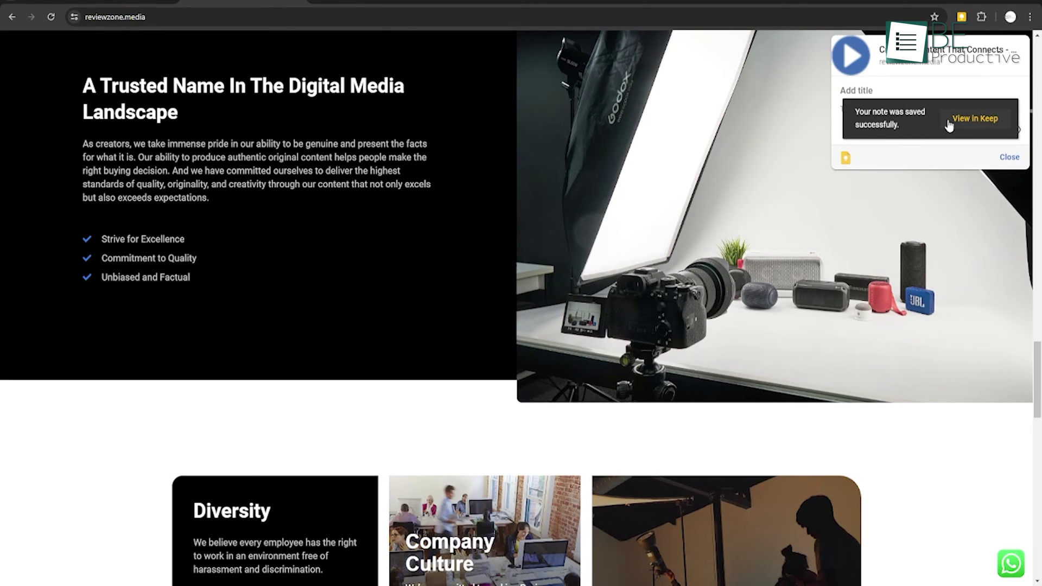
pyautogui.click(974, 118)
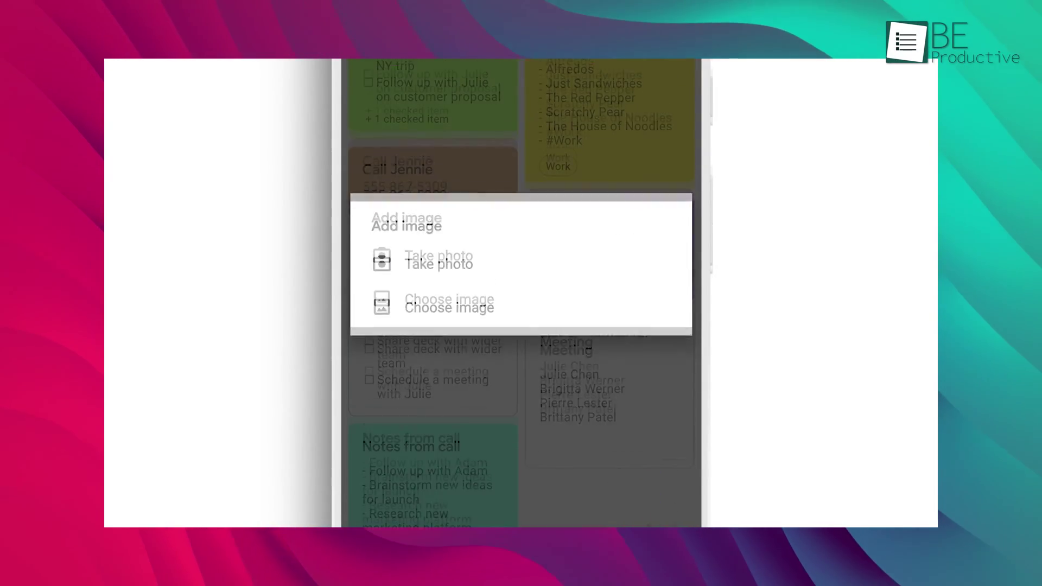
# Step: Photograph the handwritten Wi-Fi sticky note as a new note and grab its handwritten text
pyautogui.click(475, 281)
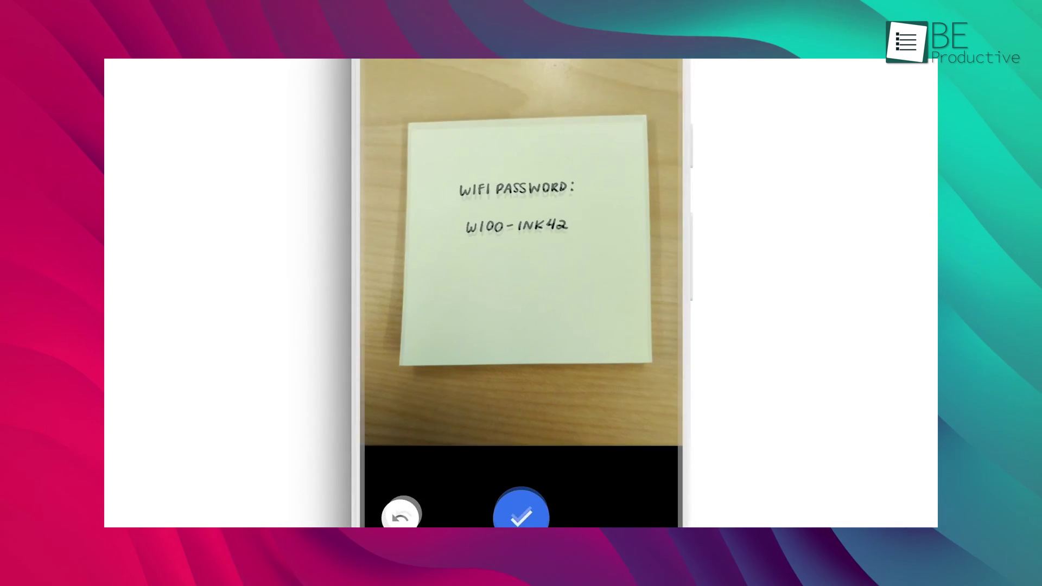
pyautogui.click(521, 481)
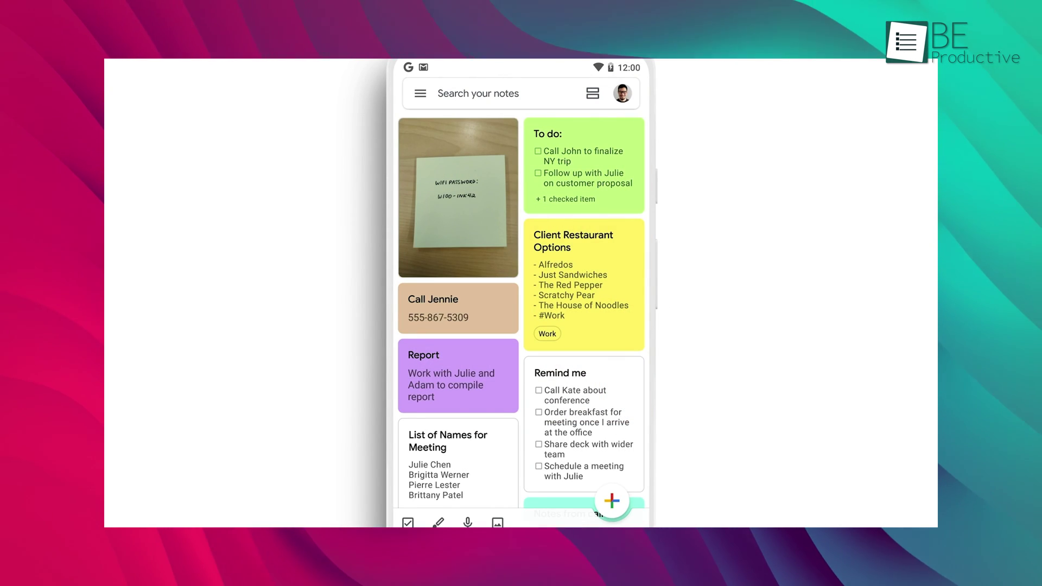
pyautogui.click(458, 195)
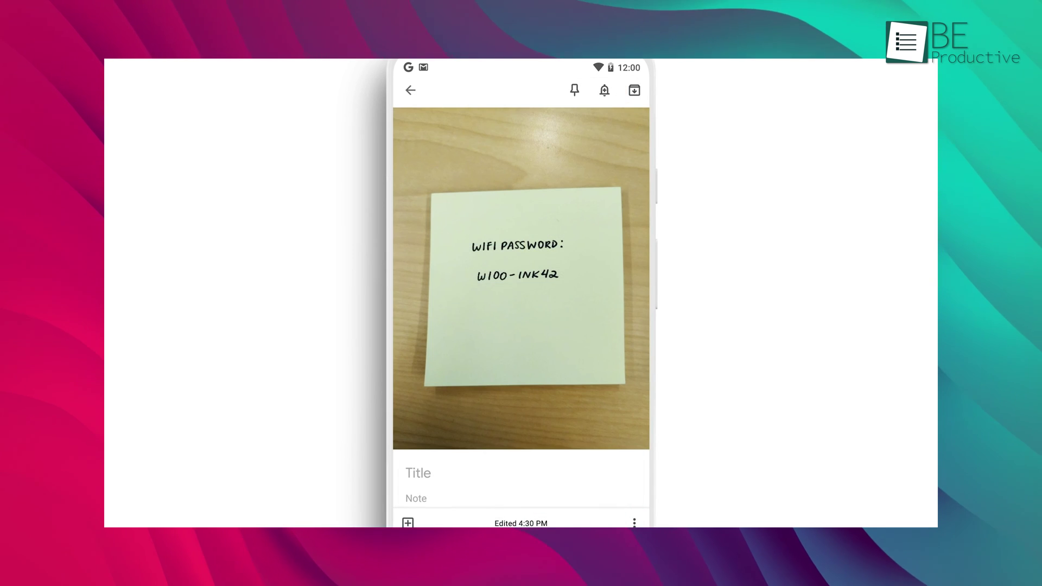
pyautogui.click(518, 295)
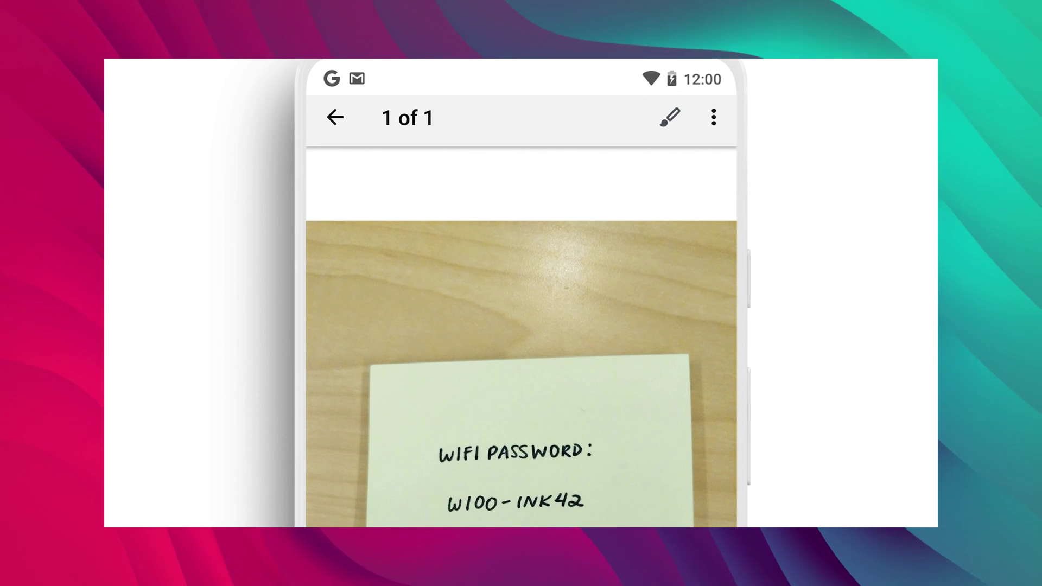
pyautogui.click(713, 117)
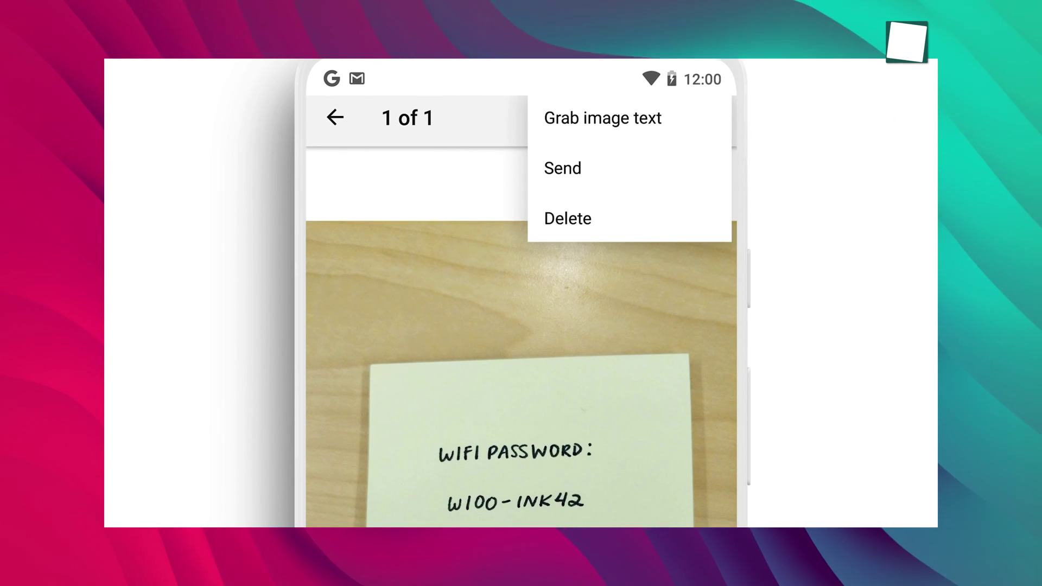
pyautogui.click(552, 118)
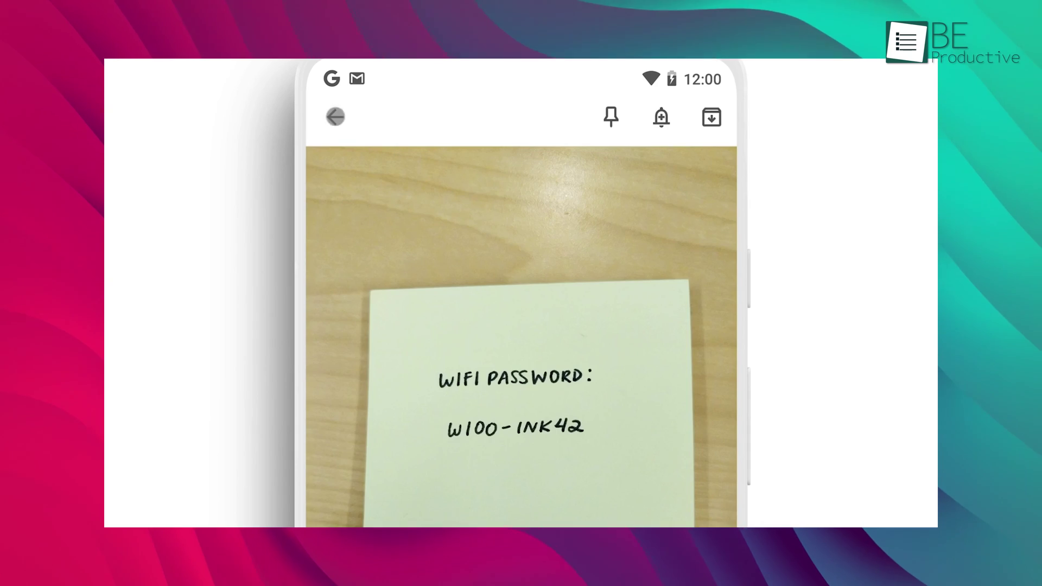
pyautogui.click(335, 117)
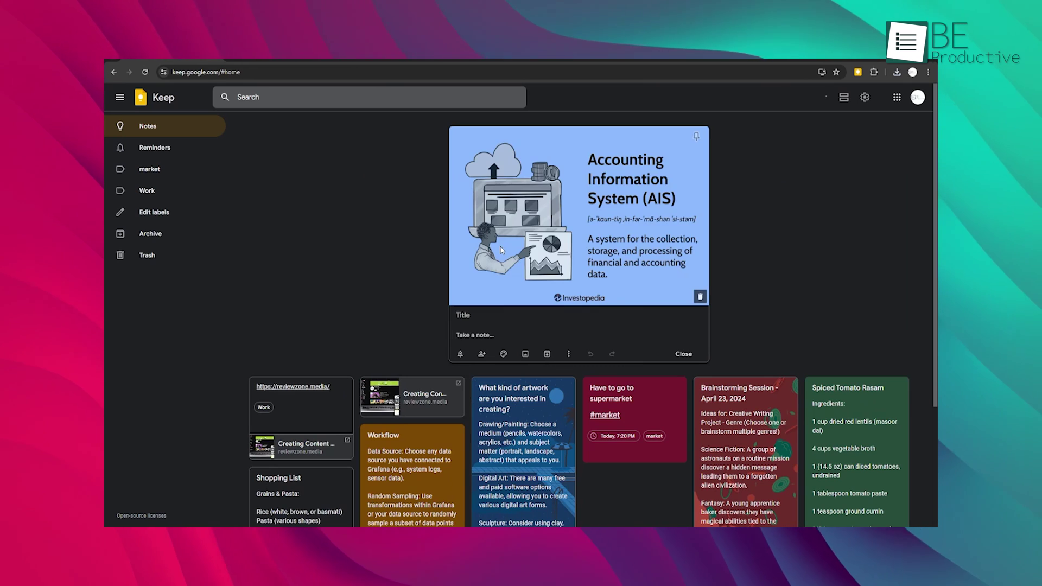
# Step: Grab the text from the Accounting Information System (AIS) image into its note, then reopen the note to check it
pyautogui.click(683, 354)
pyautogui.click(281, 226)
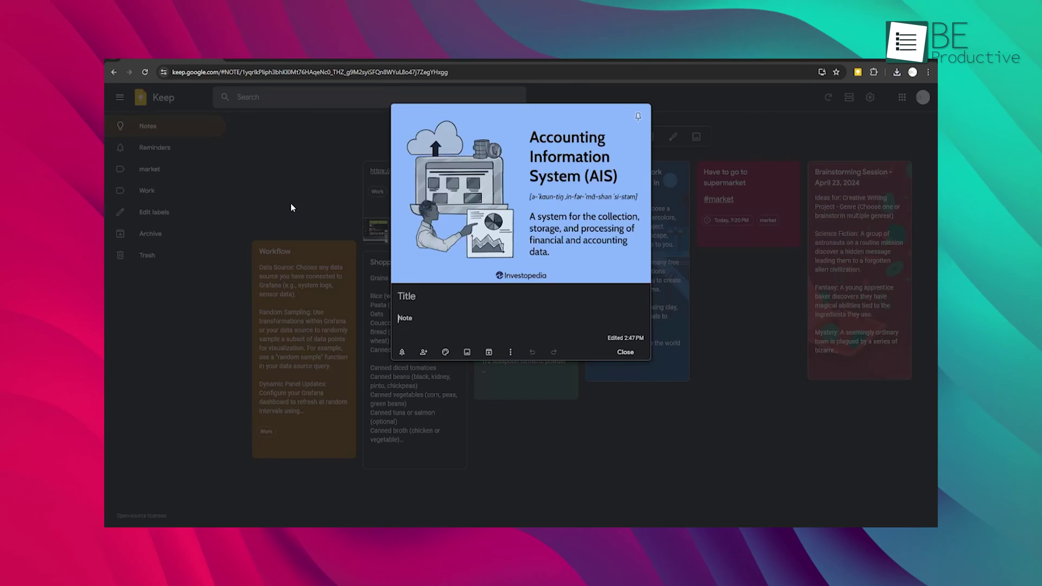
pyautogui.click(510, 354)
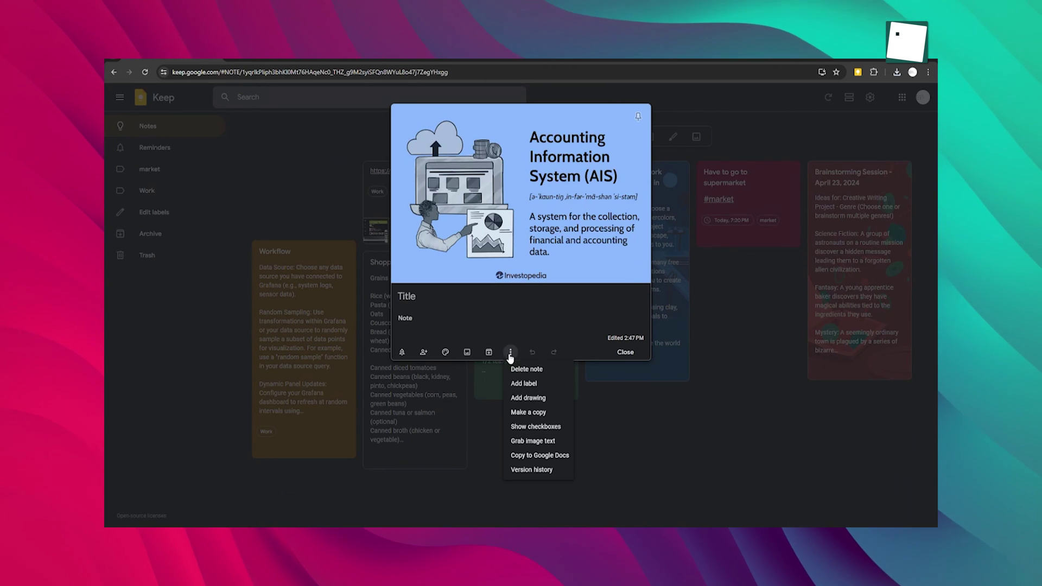
pyautogui.click(529, 440)
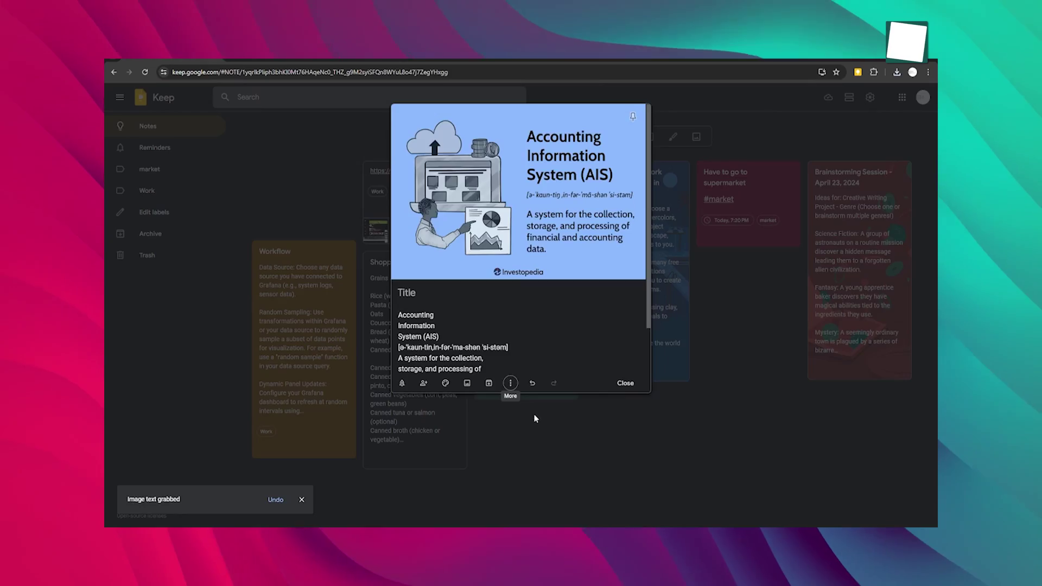
pyautogui.click(534, 419)
pyautogui.click(277, 255)
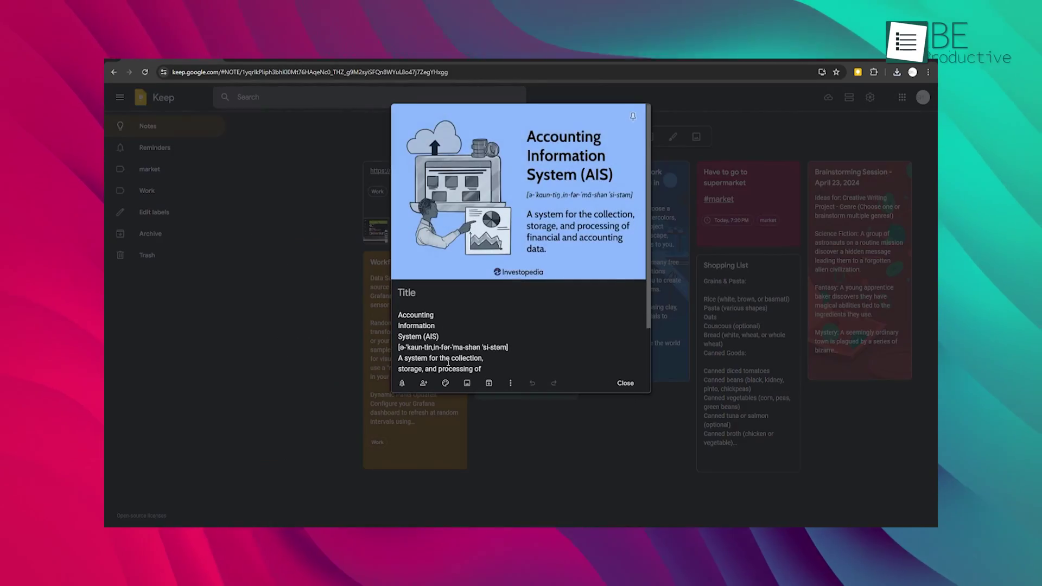